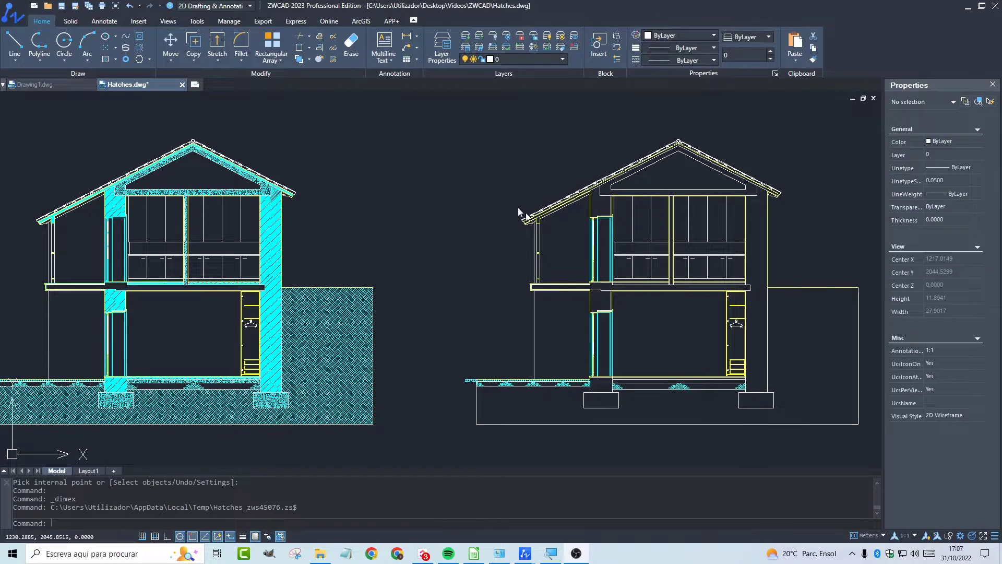
{"action": "left_click", "coordinate": [456, 188]}
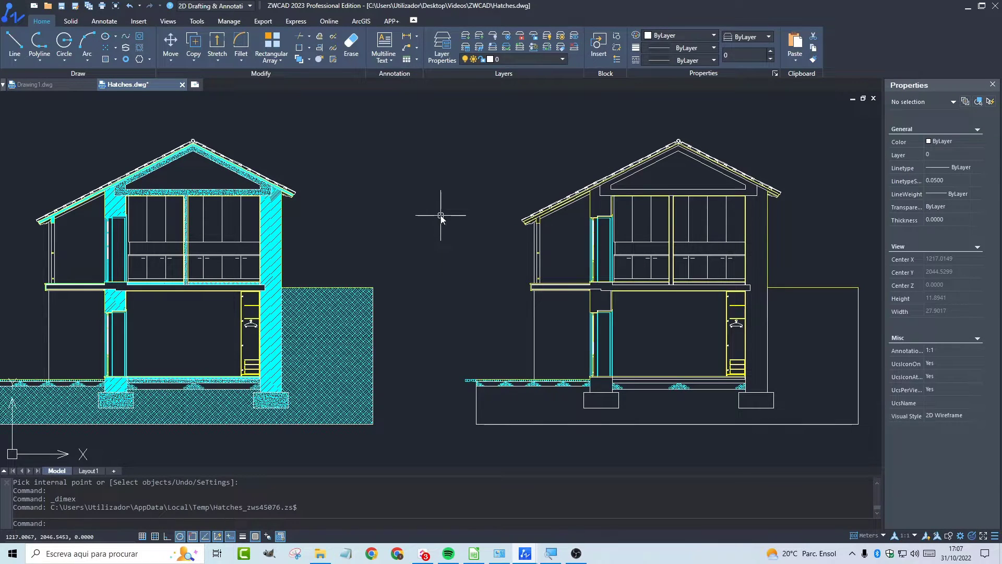
{"action": "type", "text": "H"}
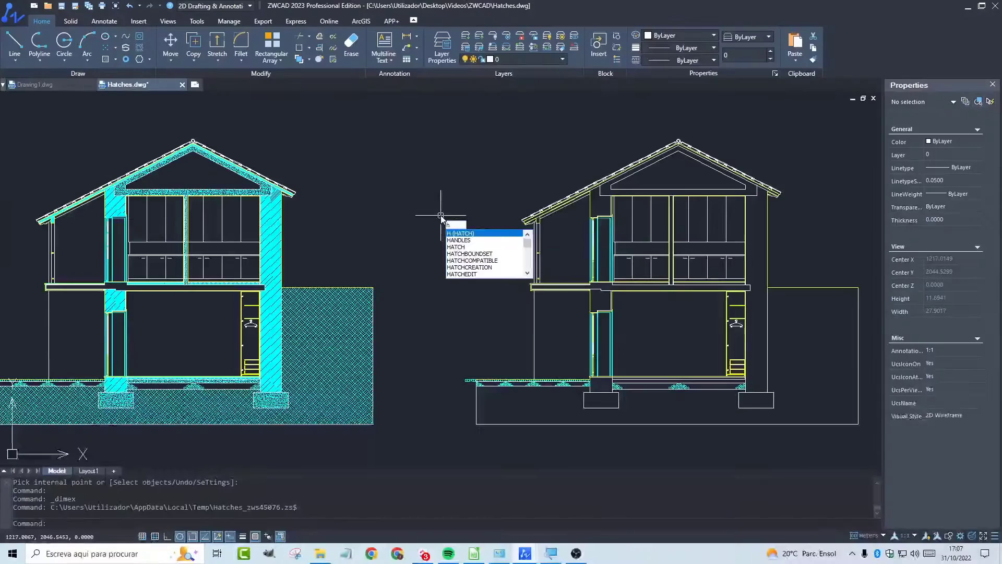
{"action": "key", "text": "Escape"}
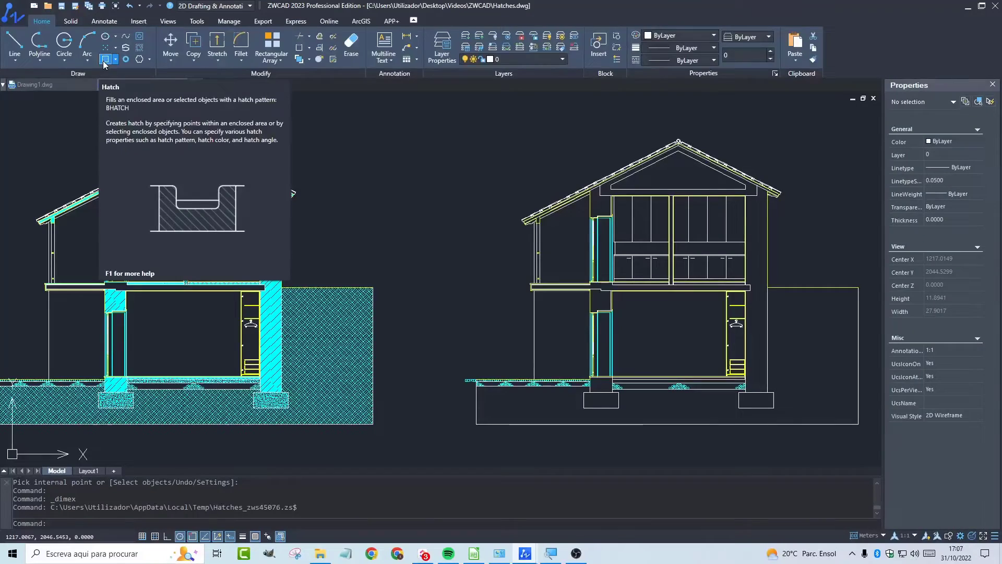
Start the Hatch command with internal point picking and preview the ANGLE pattern over enclosed areas of the unhatched house section
{"action": "left_click", "coordinate": [109, 57]}
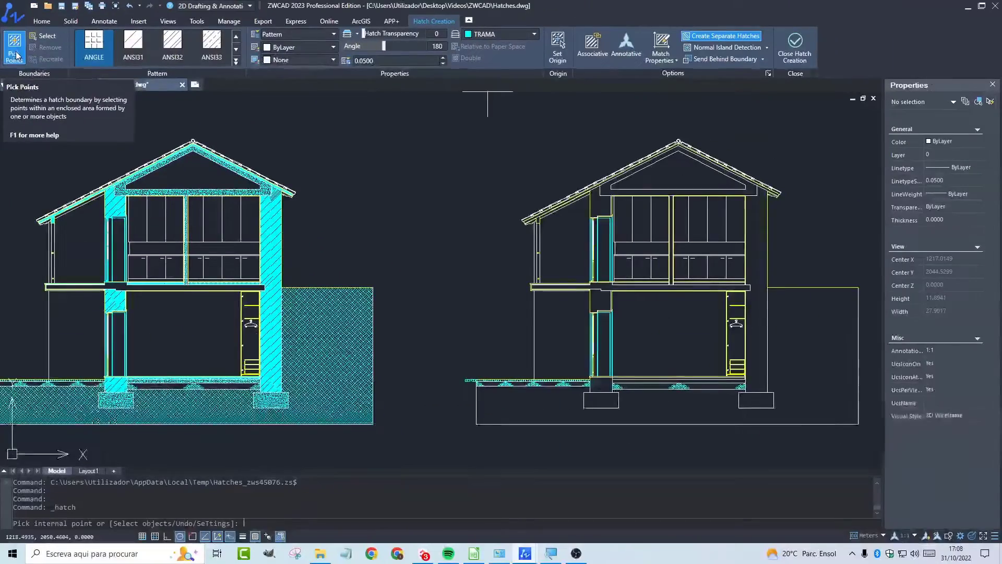
{"action": "left_click", "coordinate": [32, 102]}
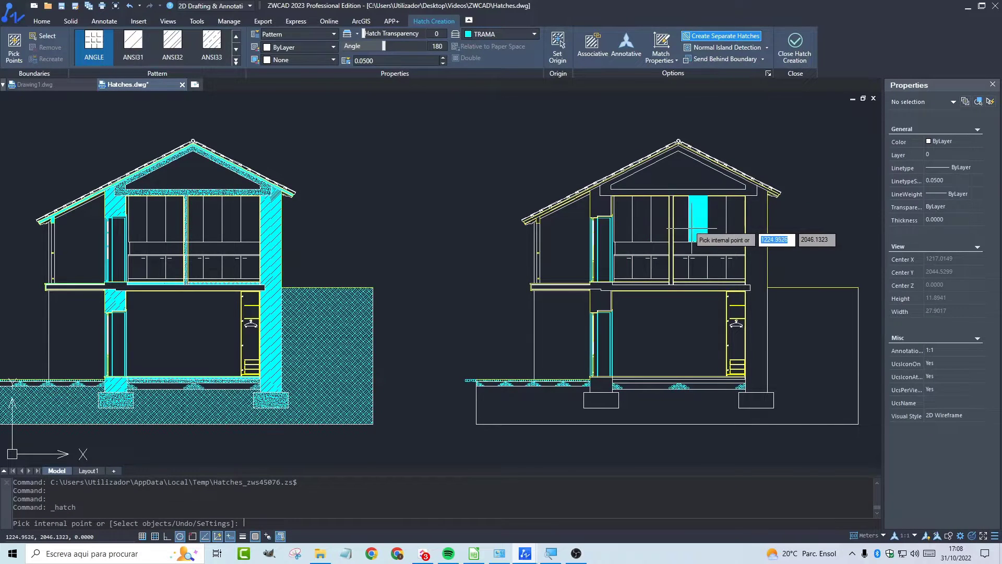
{"action": "scroll", "coordinate": [690, 228], "scroll_direction": "up", "scroll_amount": 5}
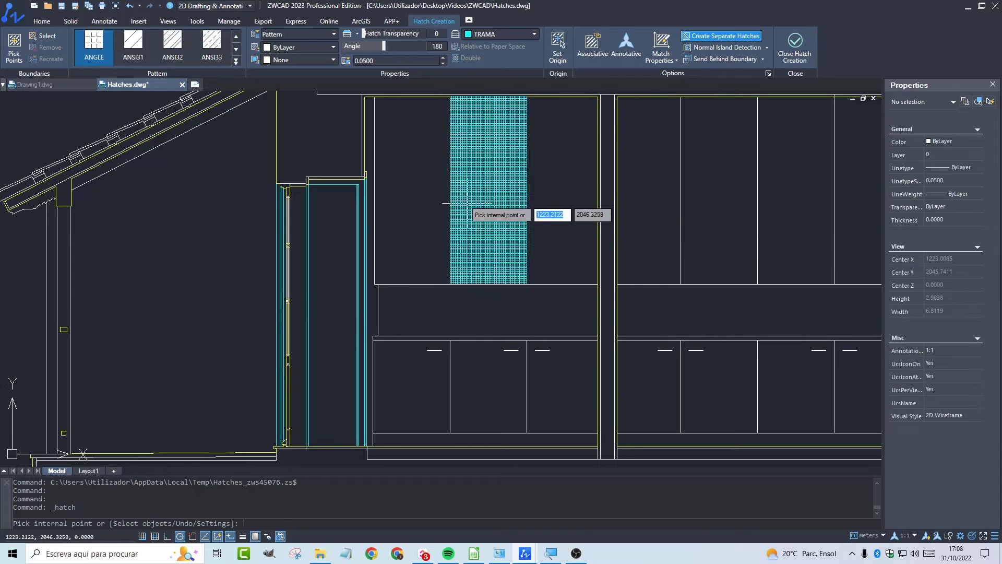
{"action": "scroll", "coordinate": [480, 201], "scroll_direction": "down", "scroll_amount": 4}
{"action": "scroll", "coordinate": [522, 213], "scroll_direction": "up", "scroll_amount": 2}
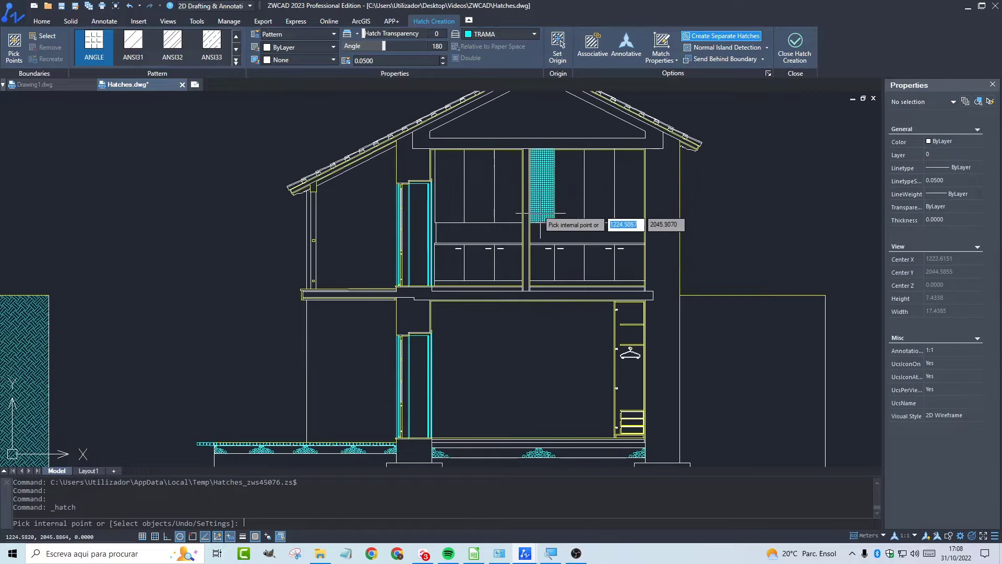
{"action": "scroll", "coordinate": [574, 213], "scroll_direction": "up", "scroll_amount": 3}
{"action": "scroll", "coordinate": [560, 206], "scroll_direction": "down", "scroll_amount": 4}
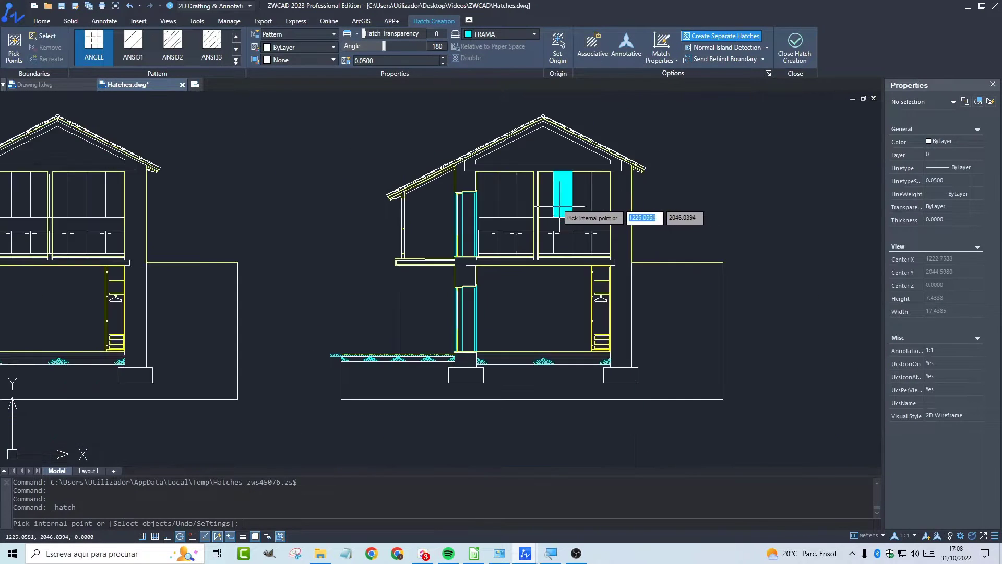
{"action": "scroll", "coordinate": [560, 206], "scroll_direction": "up", "scroll_amount": 3}
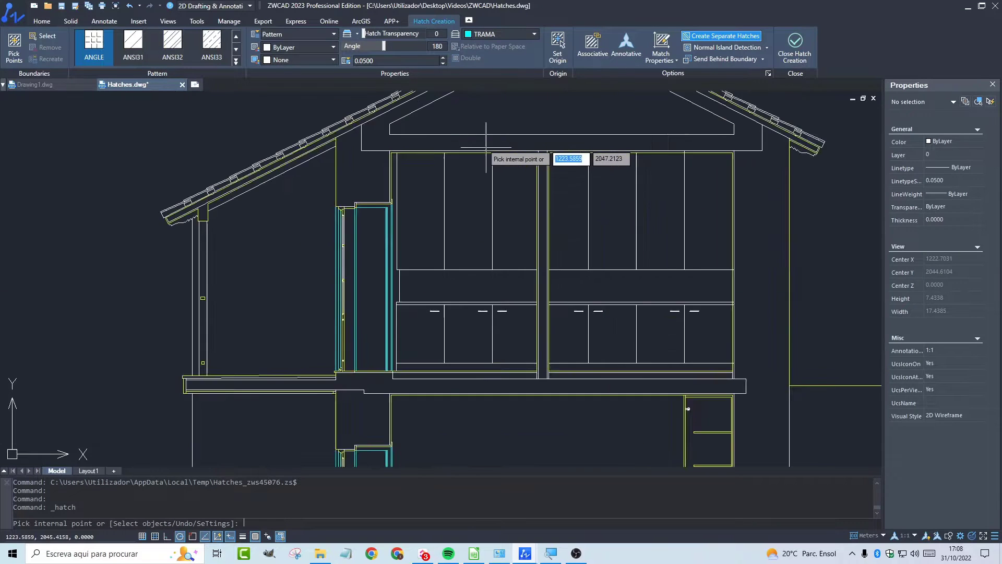
{"action": "scroll", "coordinate": [478, 140], "scroll_direction": "down", "scroll_amount": 4}
{"action": "scroll", "coordinate": [475, 139], "scroll_direction": "up", "scroll_amount": 2}
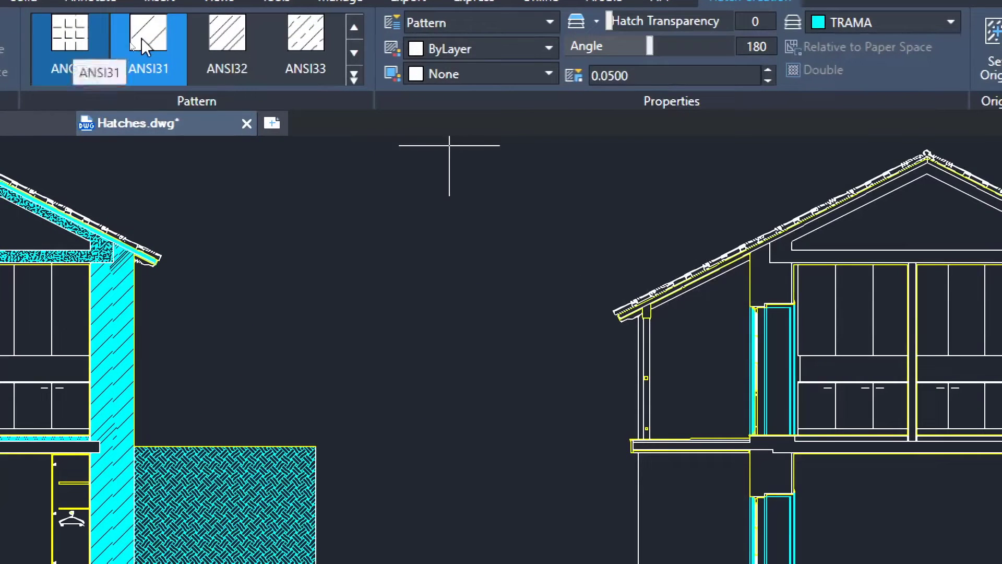
Try the ANSI31 pattern and the Solid, Gradient and User defined hatch types
{"action": "left_click", "coordinate": [134, 44]}
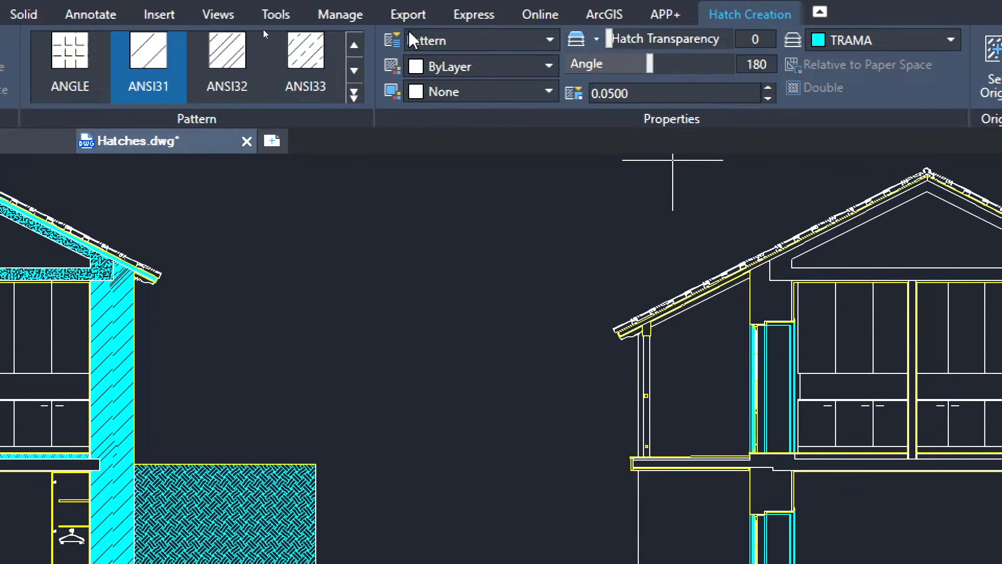
{"action": "left_click", "coordinate": [445, 39]}
{"action": "left_click", "coordinate": [450, 68]}
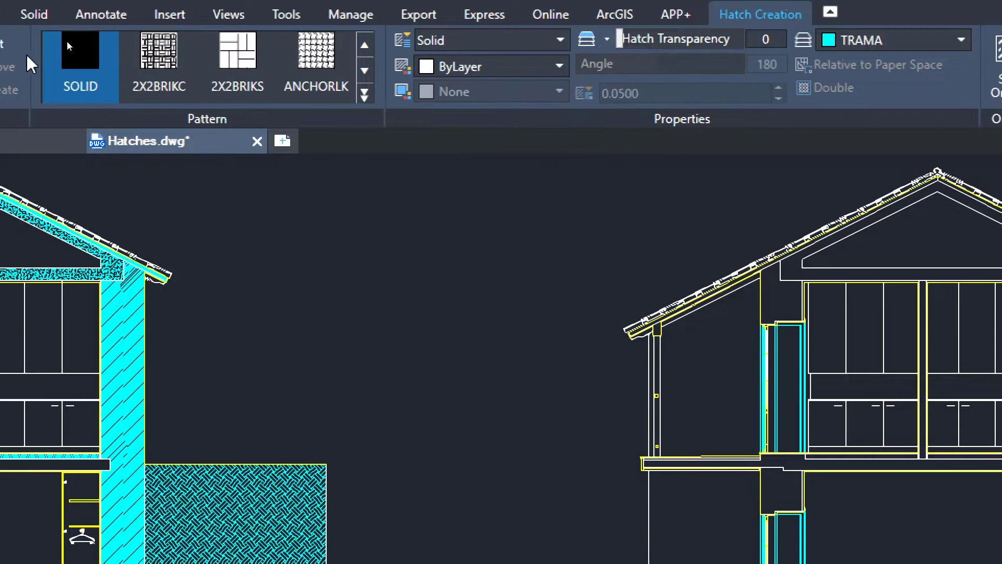
{"action": "left_click", "coordinate": [446, 40]}
{"action": "left_click", "coordinate": [458, 94]}
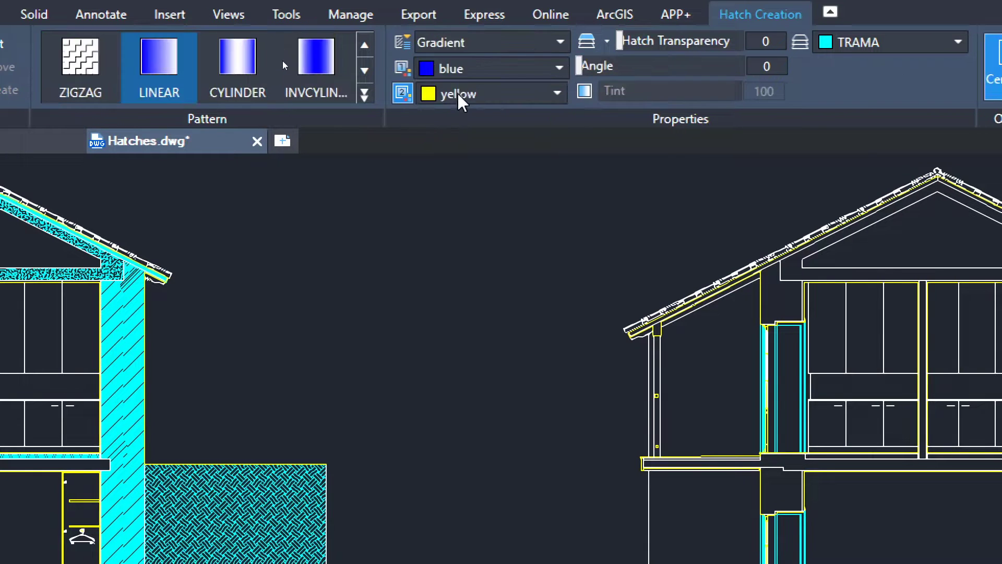
{"action": "left_click", "coordinate": [473, 52]}
{"action": "left_click", "coordinate": [468, 139]}
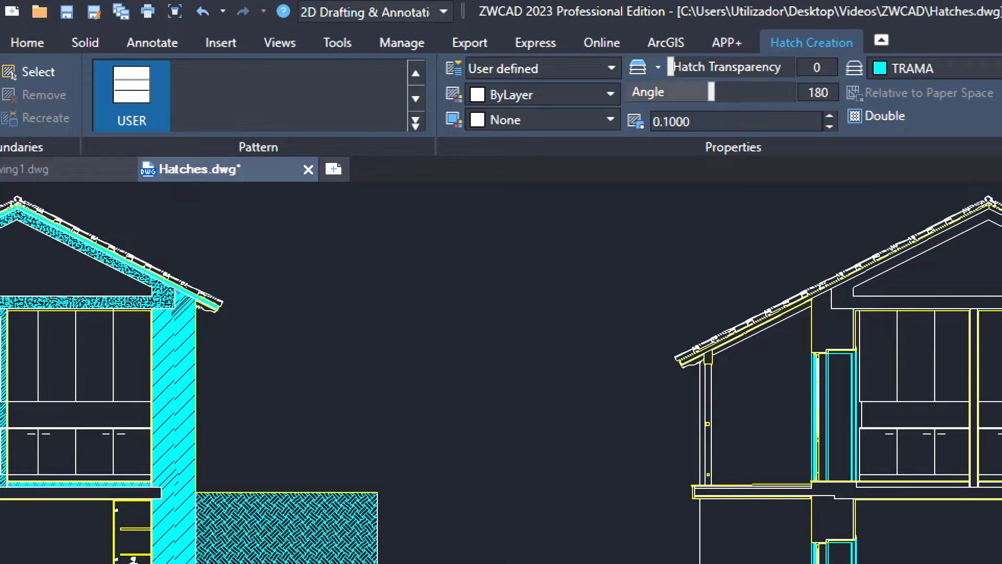
Enable Double for the user-defined hatch and preview the crosshatch inside the roof gable of the unhatched section
{"action": "scroll", "coordinate": [962, 314], "scroll_direction": "down", "scroll_amount": 2}
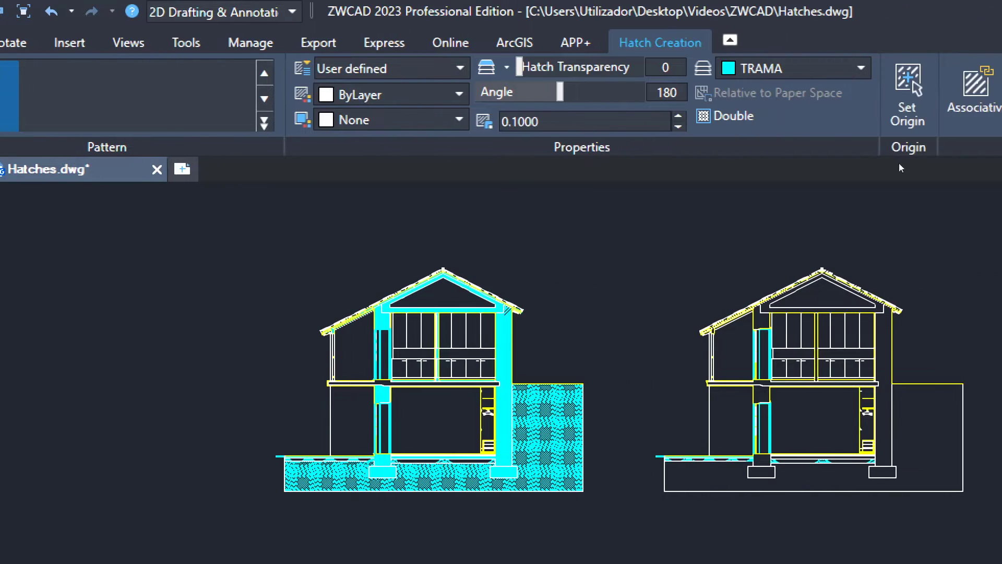
{"action": "left_click", "coordinate": [718, 121]}
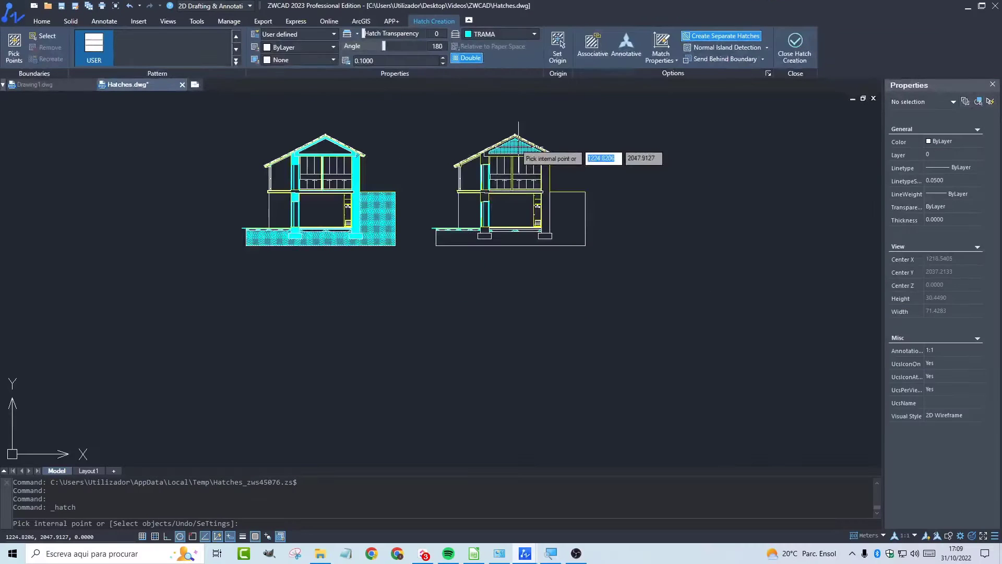
{"action": "scroll", "coordinate": [840, 277], "scroll_direction": "up", "scroll_amount": 6}
{"action": "scroll", "coordinate": [525, 136], "scroll_direction": "down", "scroll_amount": 5}
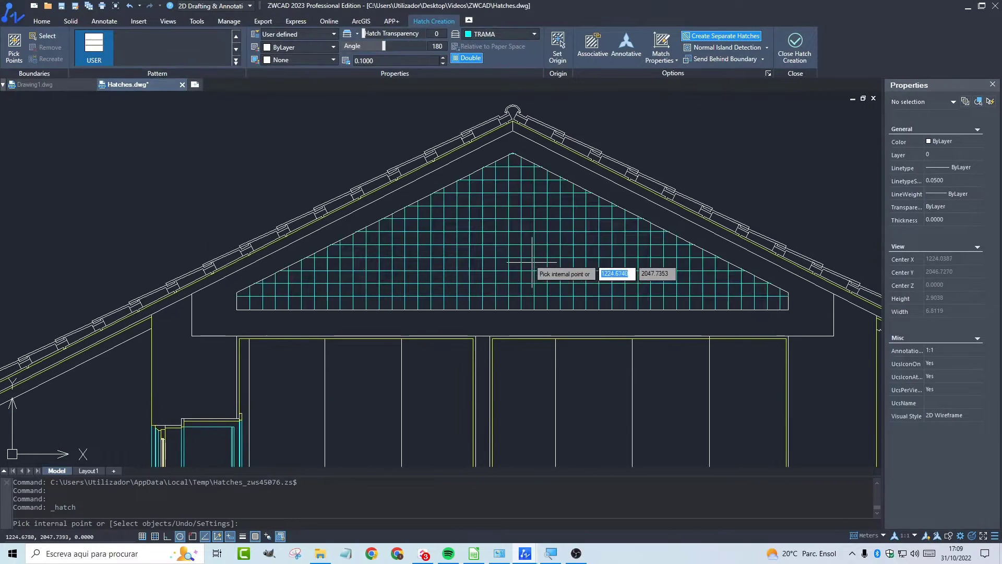
{"action": "scroll", "coordinate": [613, 228], "scroll_direction": "down", "scroll_amount": 3}
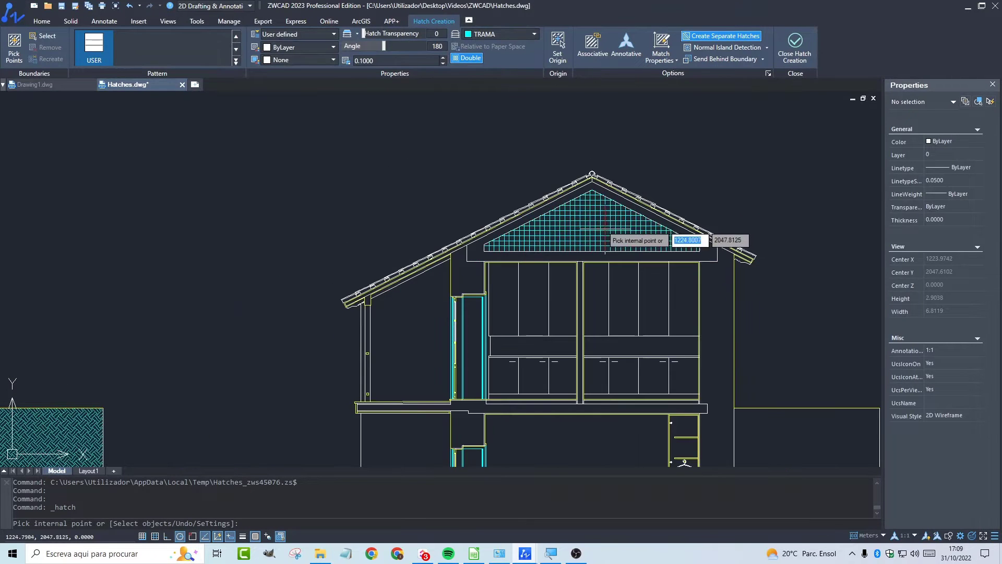
{"action": "middle_click_drag", "start_coordinate": [509, 190], "coordinate": [671, 264]}
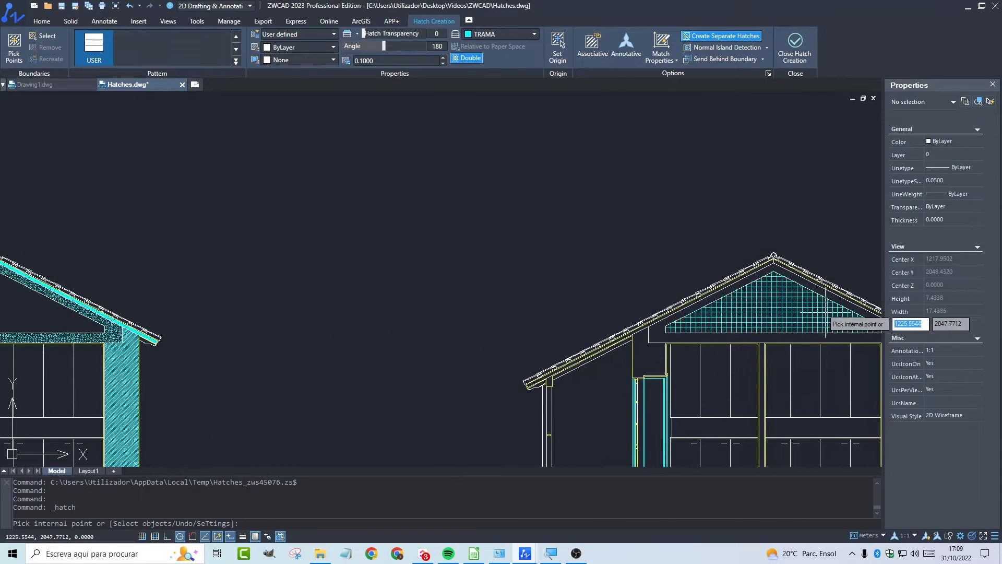
{"action": "scroll", "coordinate": [817, 291], "scroll_direction": "up", "scroll_amount": 2}
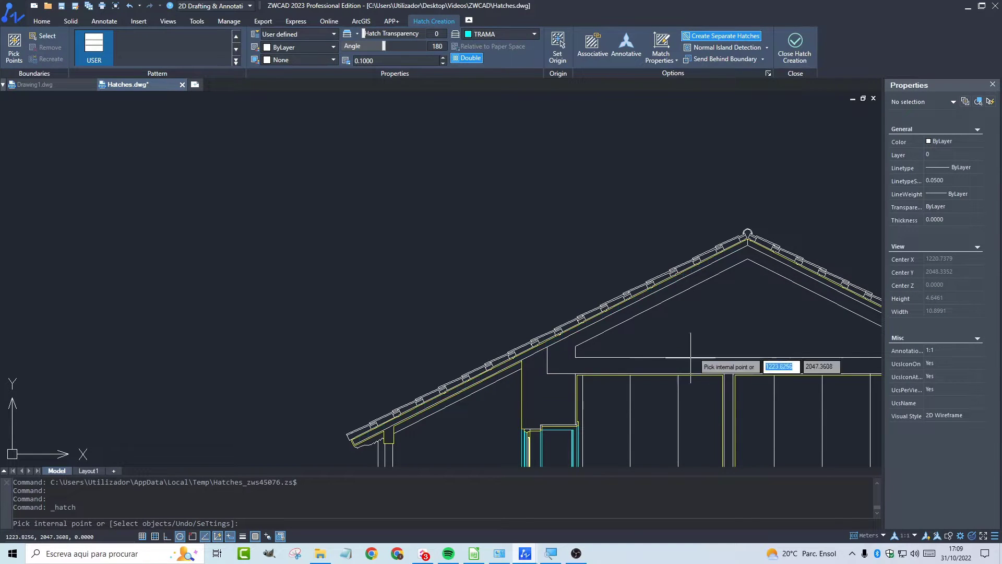
{"action": "middle_click_drag", "start_coordinate": [789, 282], "coordinate": [625, 217]}
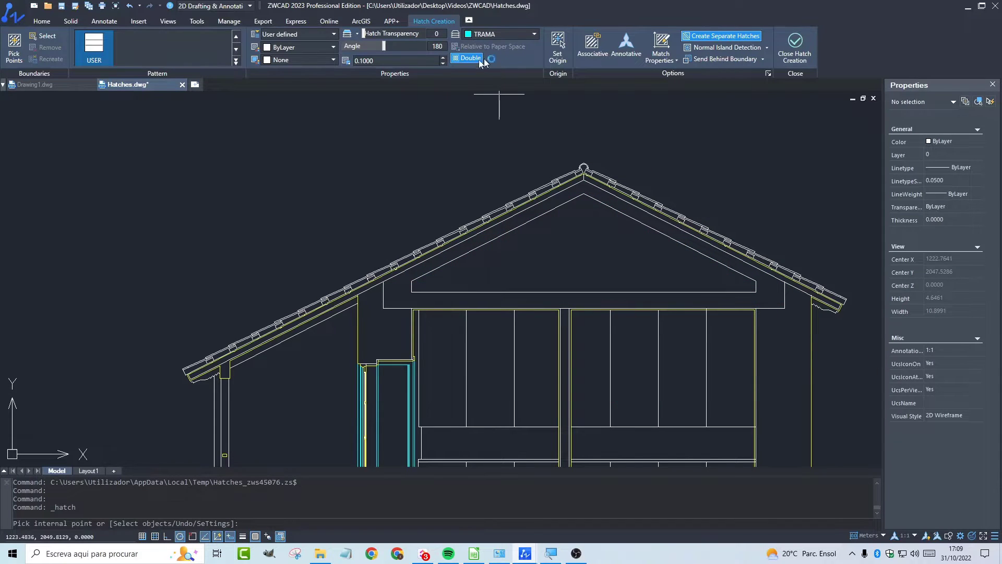
Set the hatch to the ANSI31 pattern with angle 0 and scale 0.1
{"action": "left_click", "coordinate": [299, 34]}
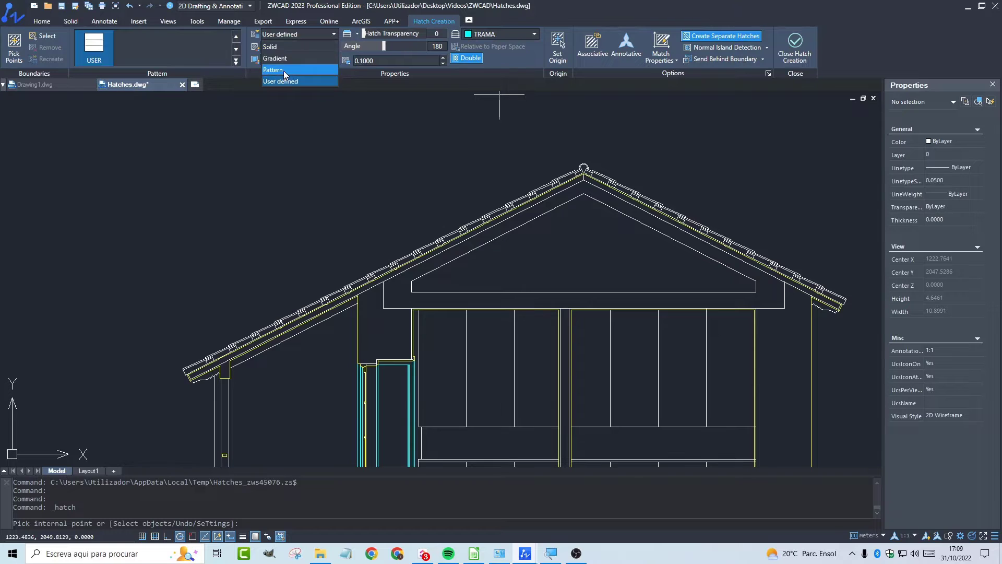
{"action": "left_click", "coordinate": [282, 72]}
{"action": "left_click", "coordinate": [135, 44]}
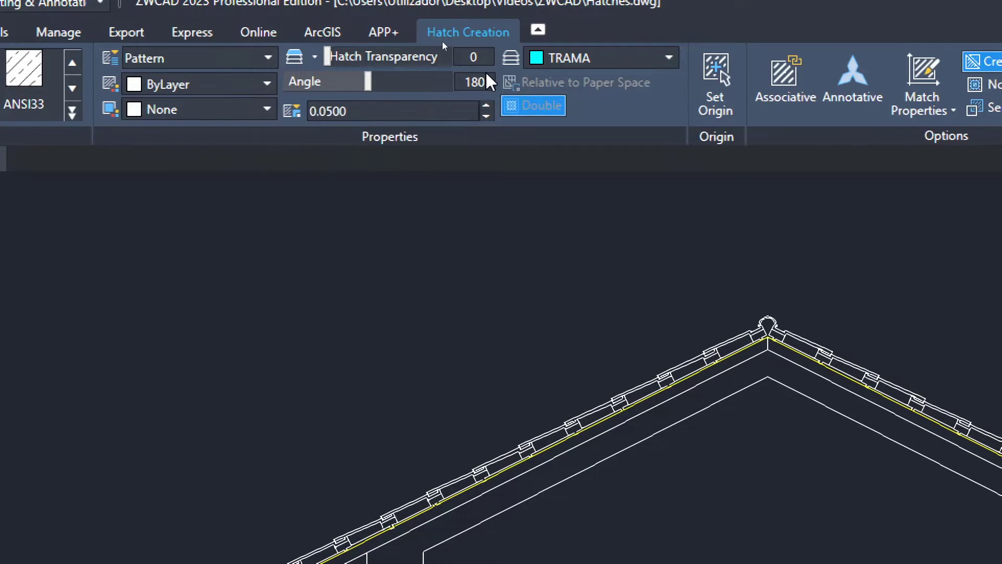
{"action": "double_click", "coordinate": [475, 82]}
{"action": "type", "text": "000"}
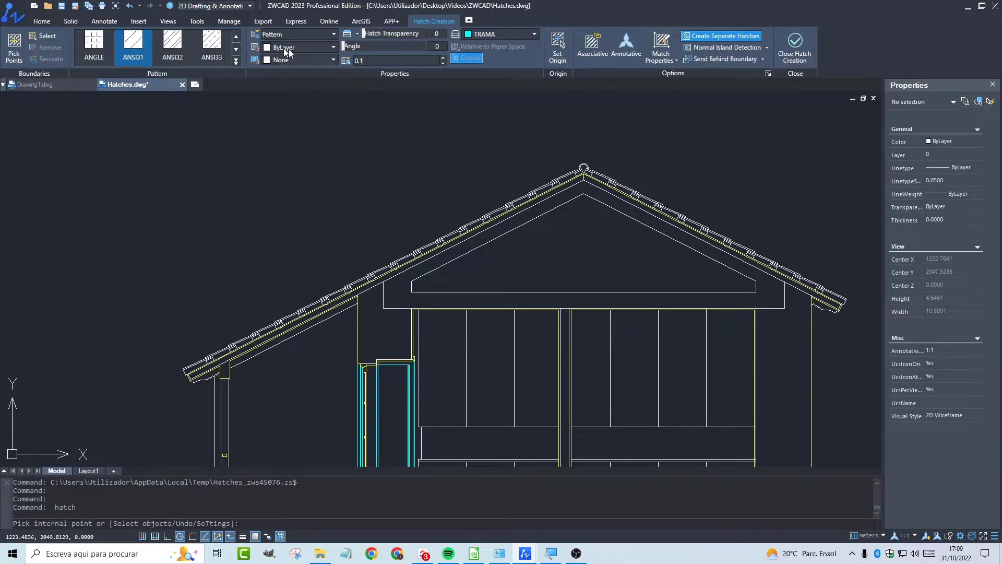
{"action": "left_click", "coordinate": [353, 46]}
{"action": "type", "text": "000"}
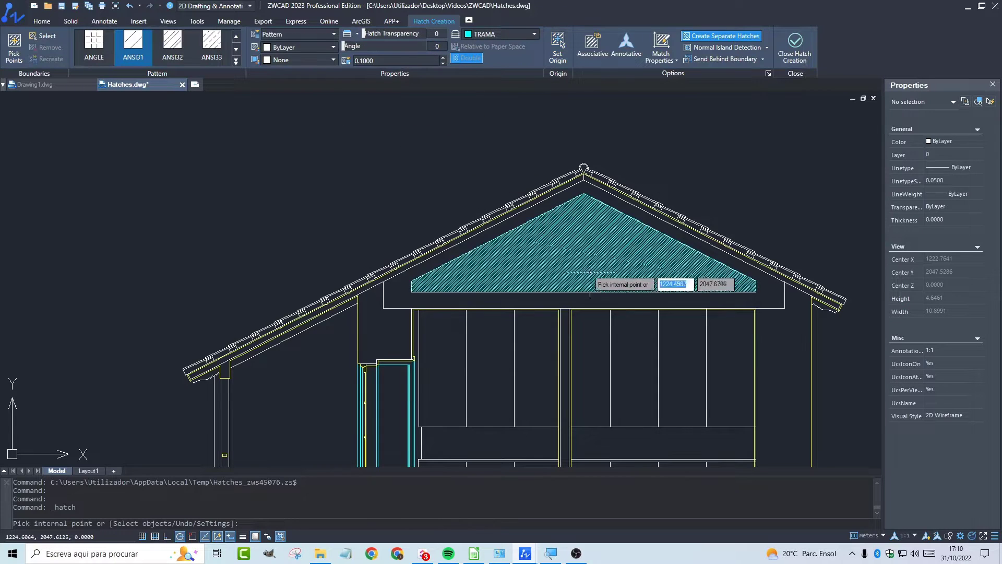
Pick the interiors of the cut wall segments on both sides of the unhatched house section as hatch areas
{"action": "scroll", "coordinate": [383, 331], "scroll_direction": "down", "scroll_amount": 5}
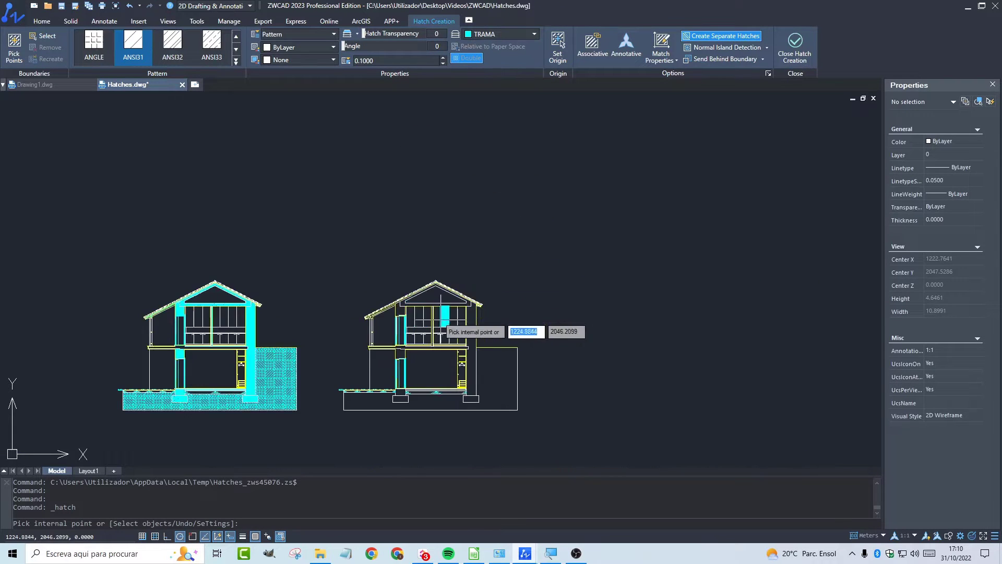
{"action": "scroll", "coordinate": [453, 319], "scroll_direction": "up", "scroll_amount": 3}
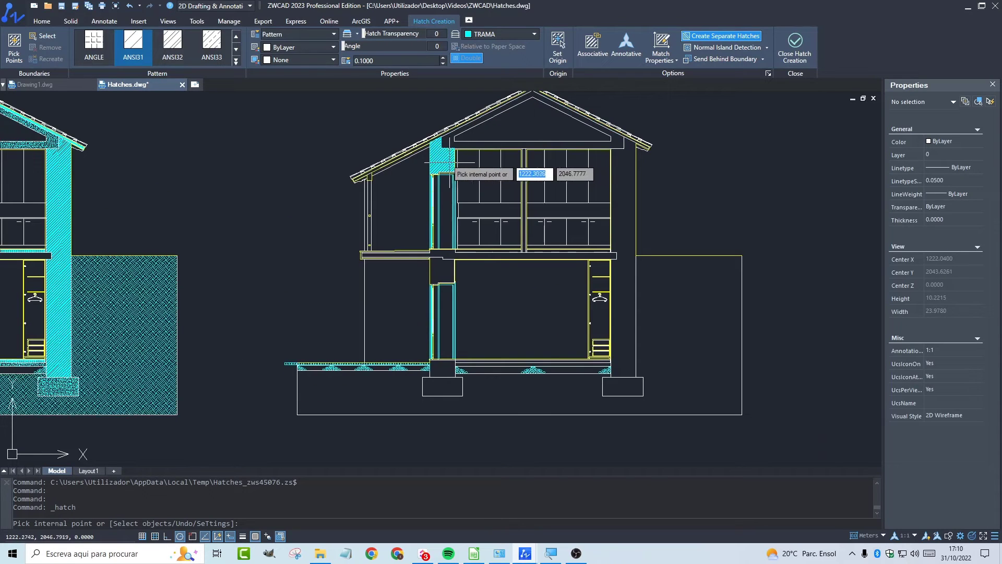
{"action": "left_click", "coordinate": [448, 162]}
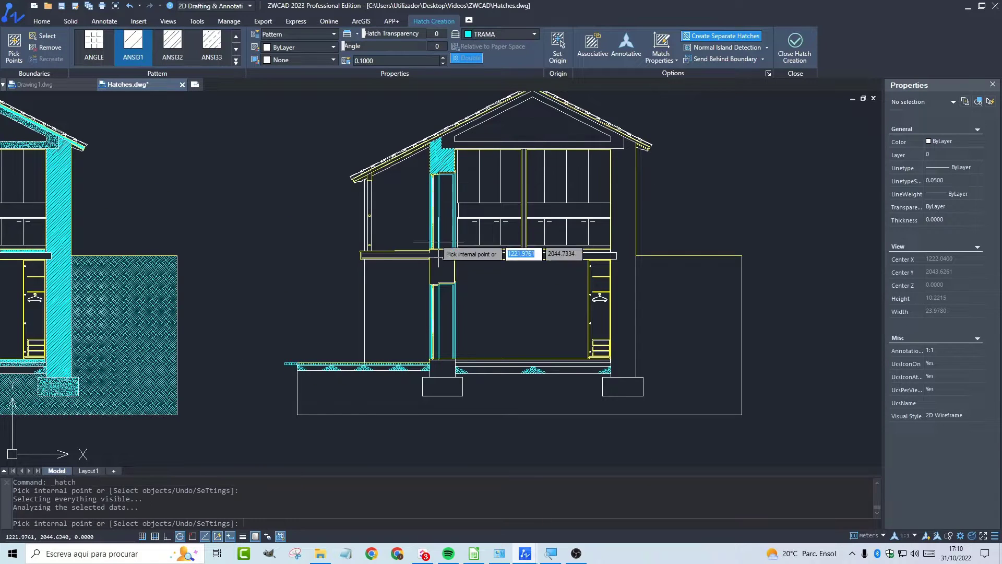
{"action": "left_click", "coordinate": [441, 273]}
{"action": "left_click", "coordinate": [618, 223]}
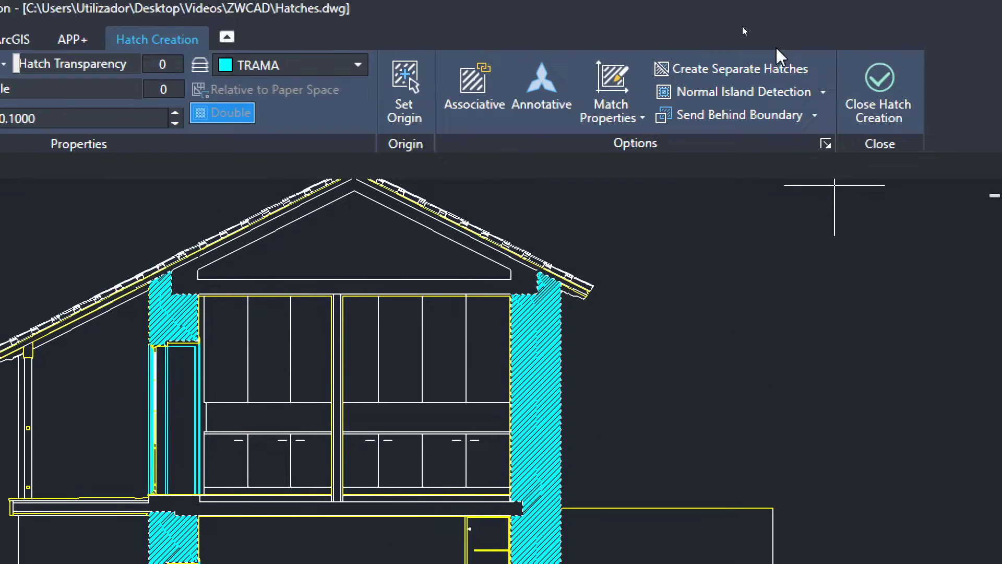
Enable separate hatches for the picked wall areas and finish creating the hatch
{"action": "left_click", "coordinate": [738, 68]}
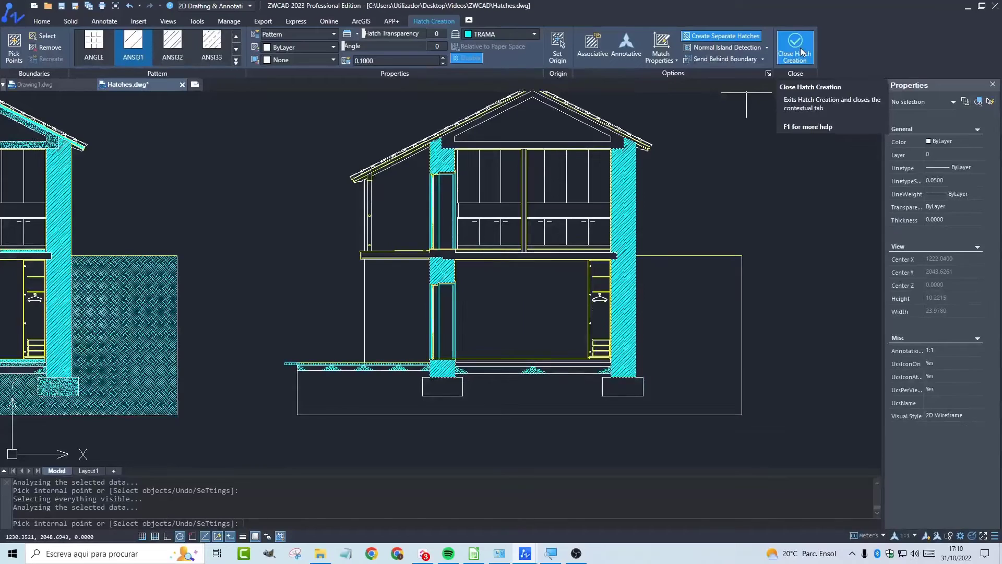
{"action": "left_click", "coordinate": [801, 52]}
{"action": "left_click", "coordinate": [796, 52]}
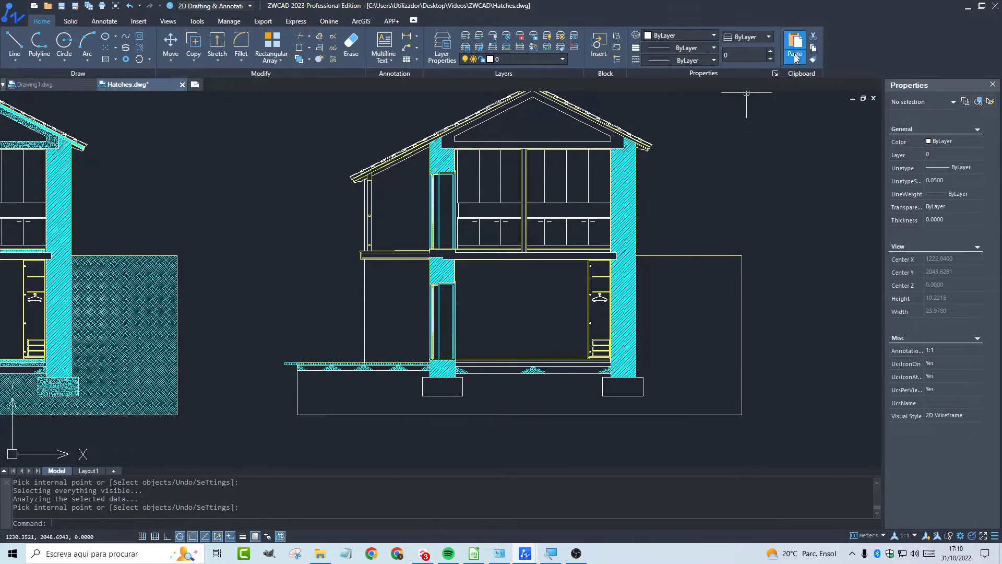
Select the right wall, upper left wall and middle left wall hatches one by one to check their separation, and deselect them
{"action": "left_click", "coordinate": [626, 175]}
{"action": "left_click", "coordinate": [443, 156]}
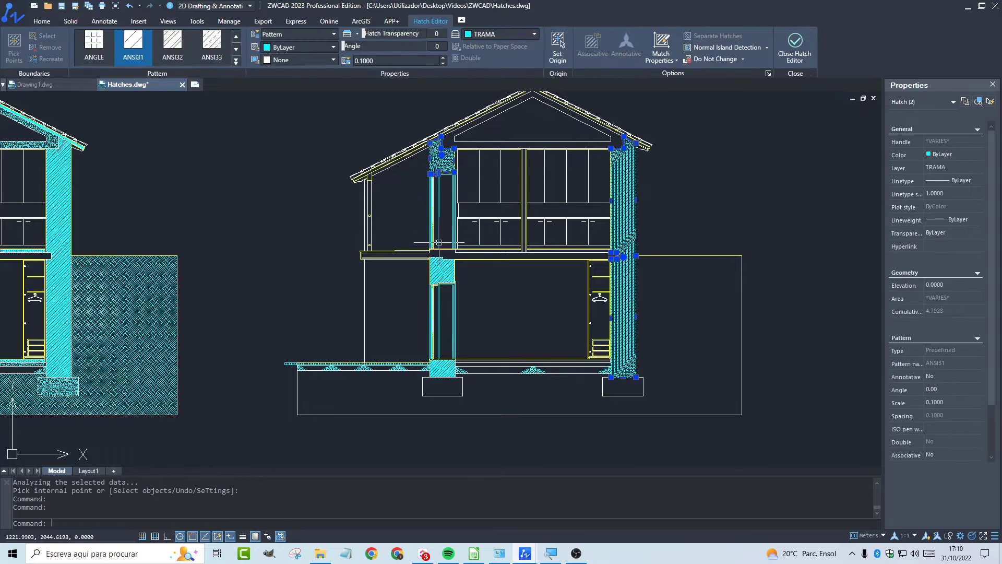
{"action": "left_click", "coordinate": [443, 271]}
{"action": "left_click", "coordinate": [718, 194]}
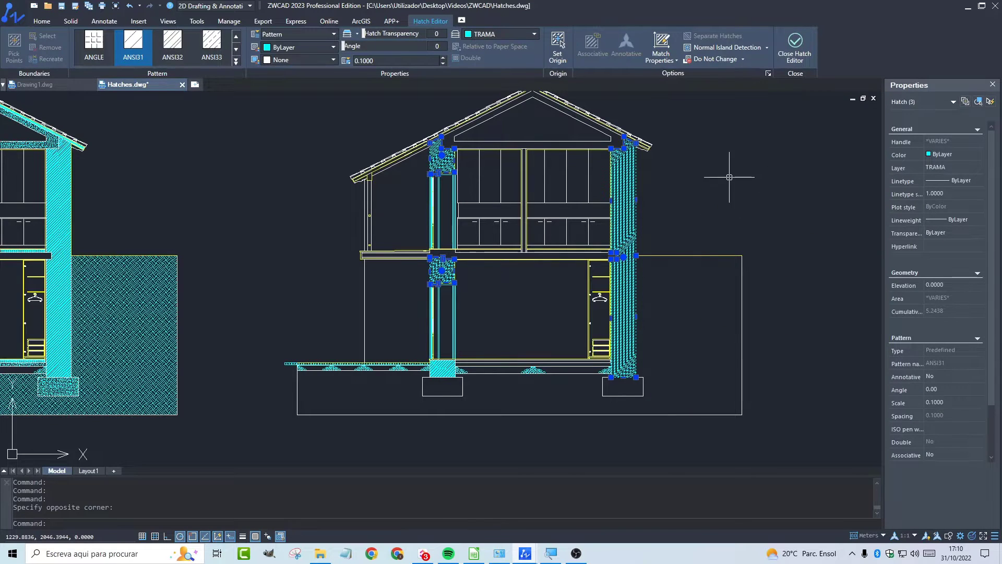
{"action": "key", "text": "Escape"}
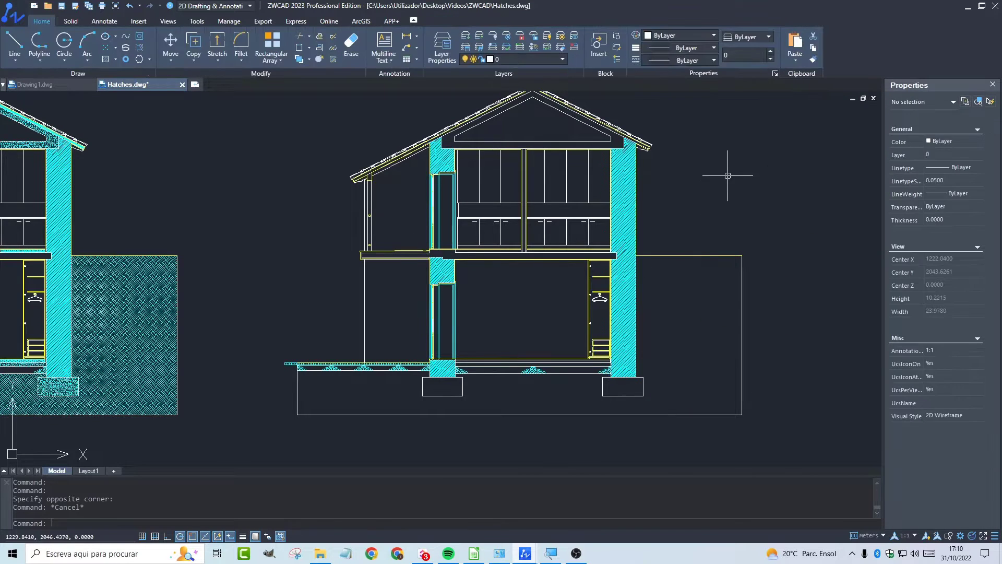
Select the right wall hatch, view its available hatch editing commands, and deselect it
{"action": "left_click", "coordinate": [624, 191]}
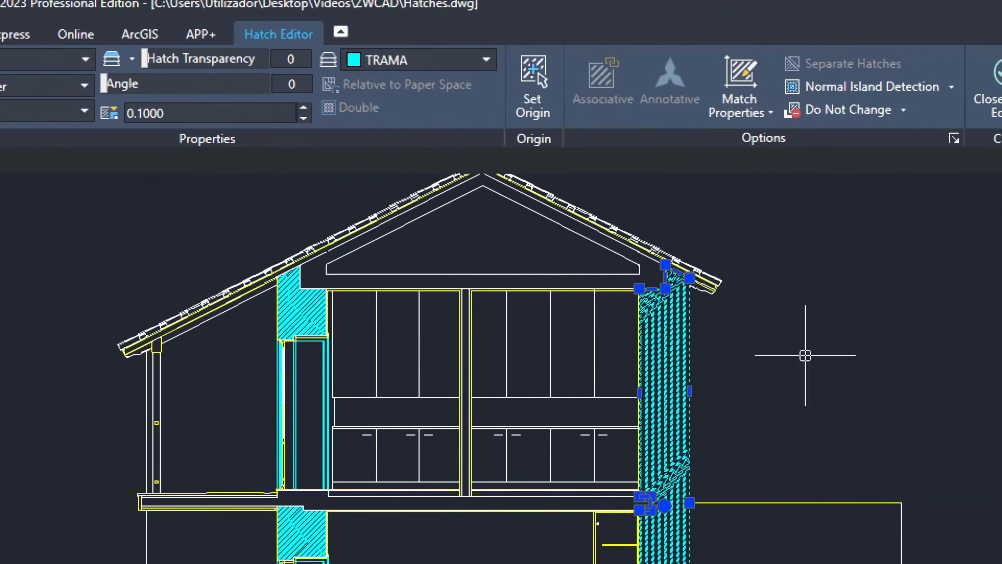
{"action": "right_click", "coordinate": [687, 317]}
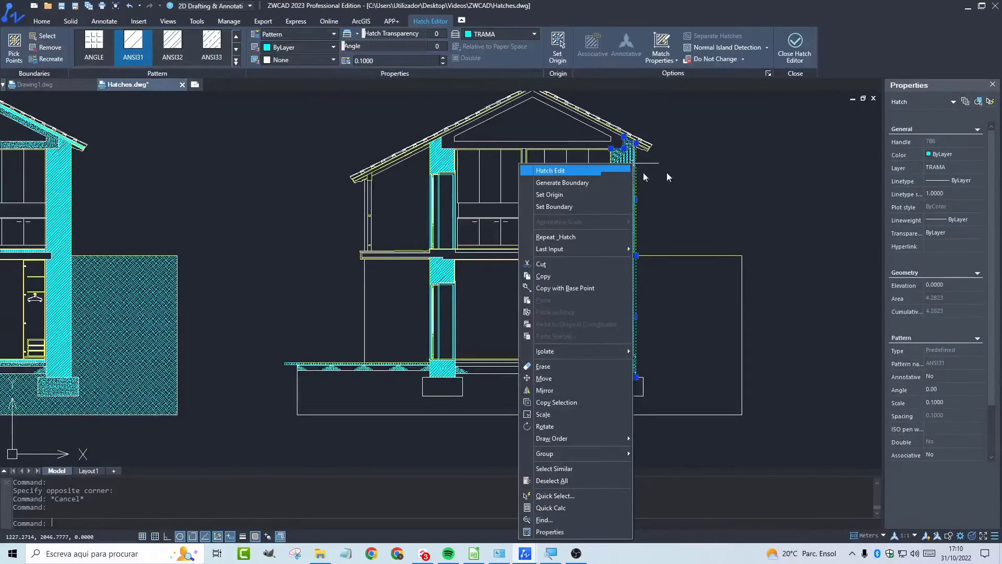
{"action": "left_click", "coordinate": [862, 324]}
{"action": "key", "text": "Escape"}
{"action": "key", "text": "Escape"}
{"action": "left_click", "coordinate": [630, 200]}
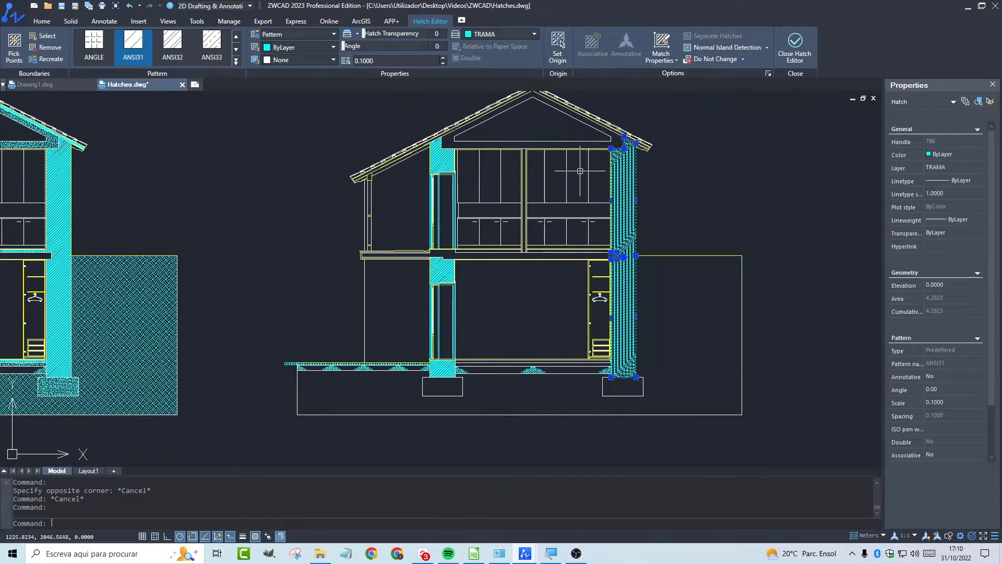
{"action": "key", "text": "Escape"}
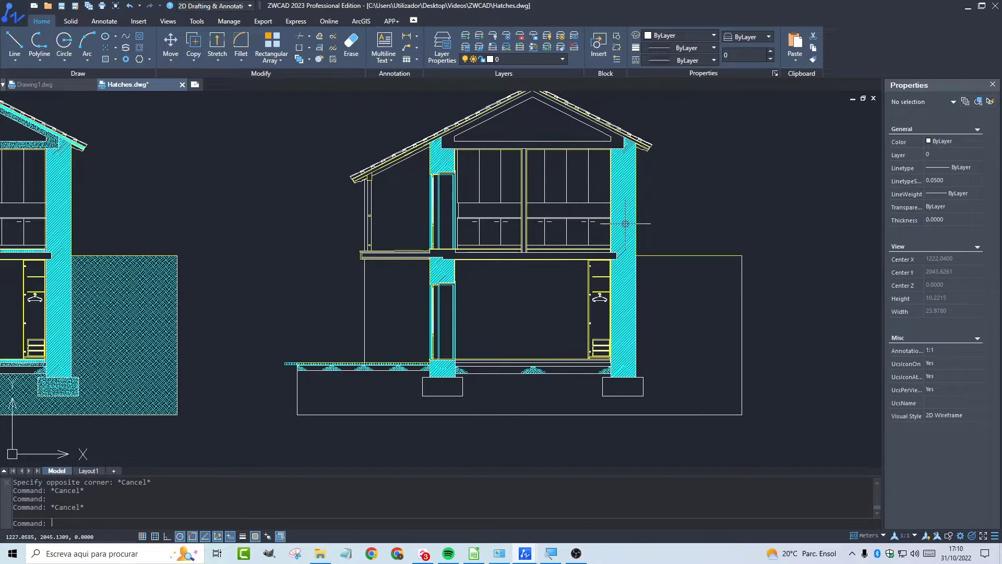
Draw a closed rectangle about 5.3 m wide from four lines above the roof of the right house section
{"action": "middle_click_drag", "start_coordinate": [673, 215], "coordinate": [701, 329]}
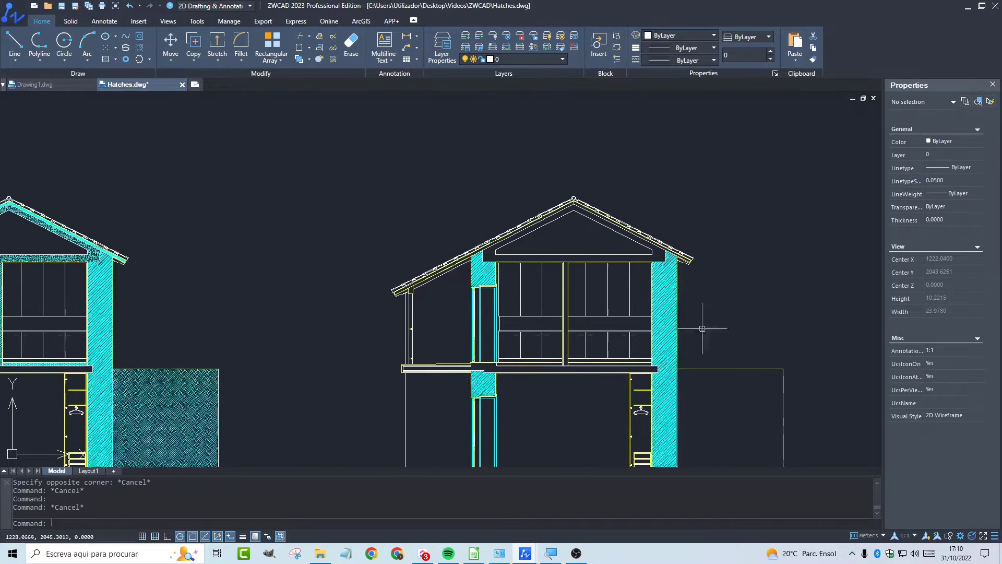
{"action": "left_click", "coordinate": [15, 47]}
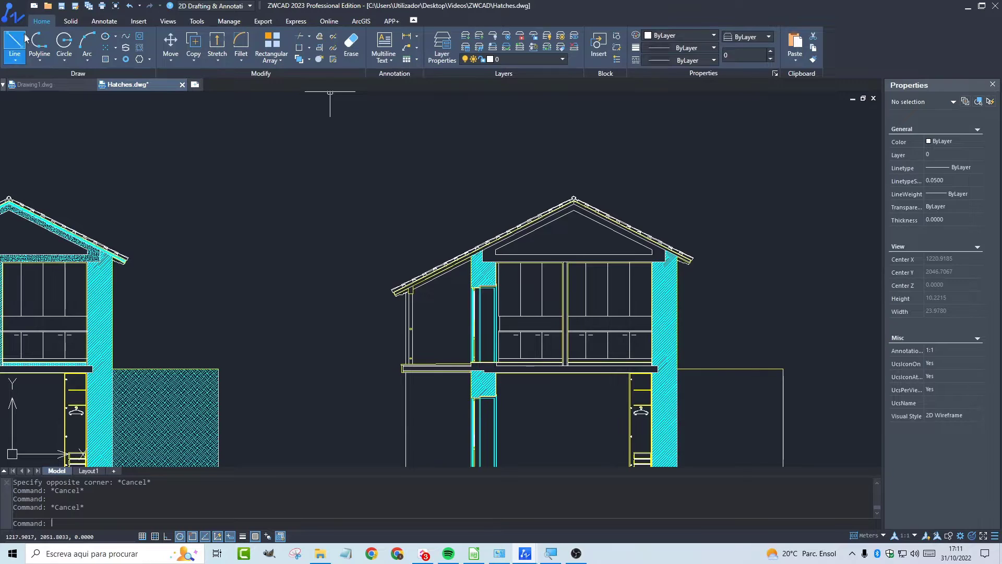
{"action": "left_click", "coordinate": [447, 162]}
{"action": "left_click", "coordinate": [644, 163]}
{"action": "left_click", "coordinate": [644, 122]}
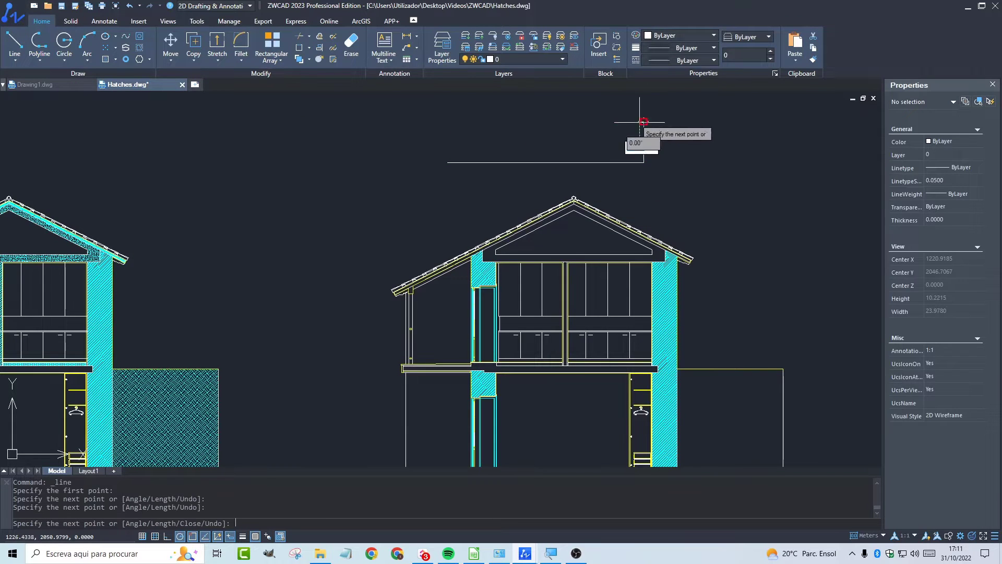
{"action": "left_click", "coordinate": [448, 122]}
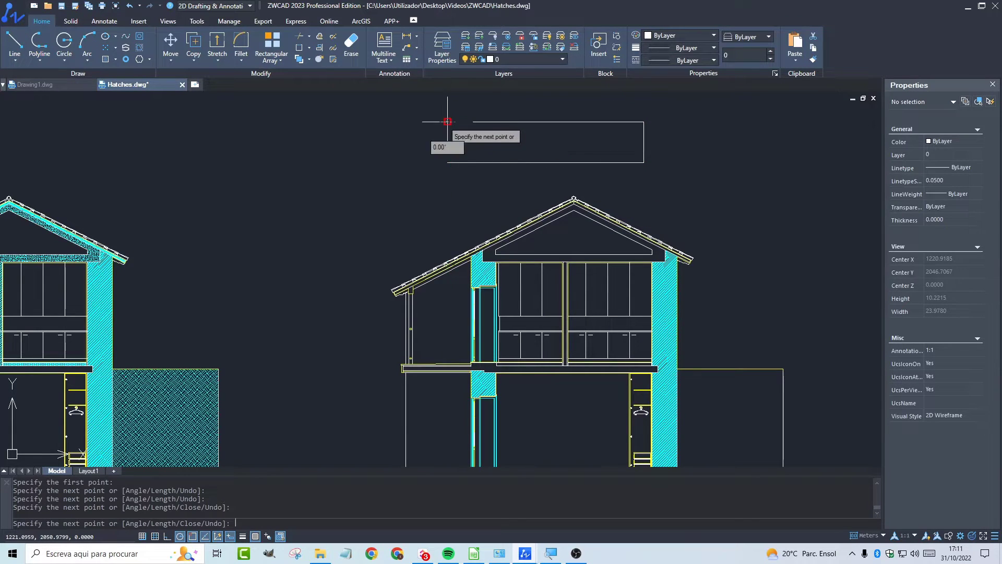
{"action": "left_click", "coordinate": [447, 162]}
{"action": "right_click", "coordinate": [412, 135]}
{"action": "left_click", "coordinate": [397, 138]}
Select the four lines of the rectangle above the roof together and deselect them
{"action": "left_click", "coordinate": [744, 111]}
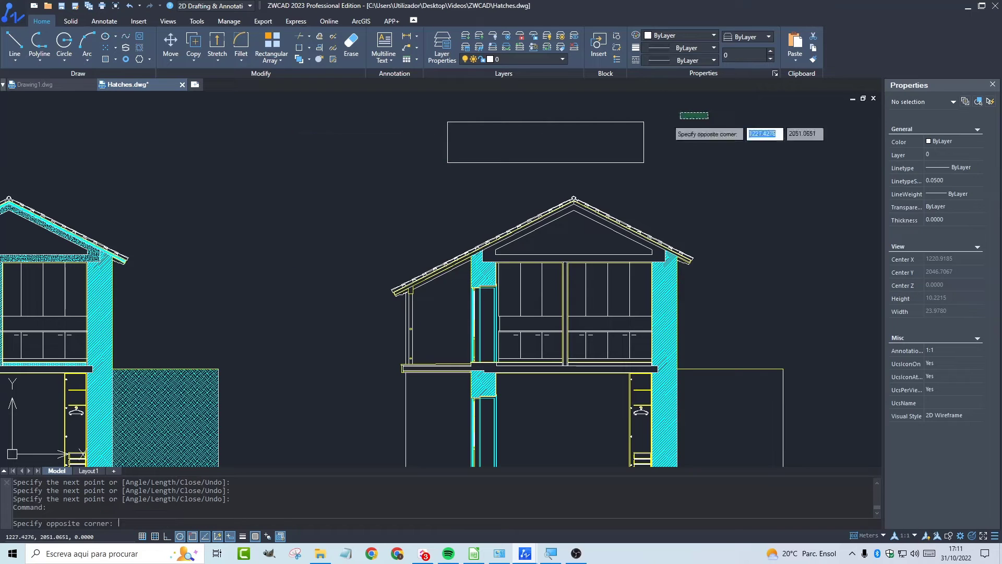
{"action": "left_click", "coordinate": [398, 200]}
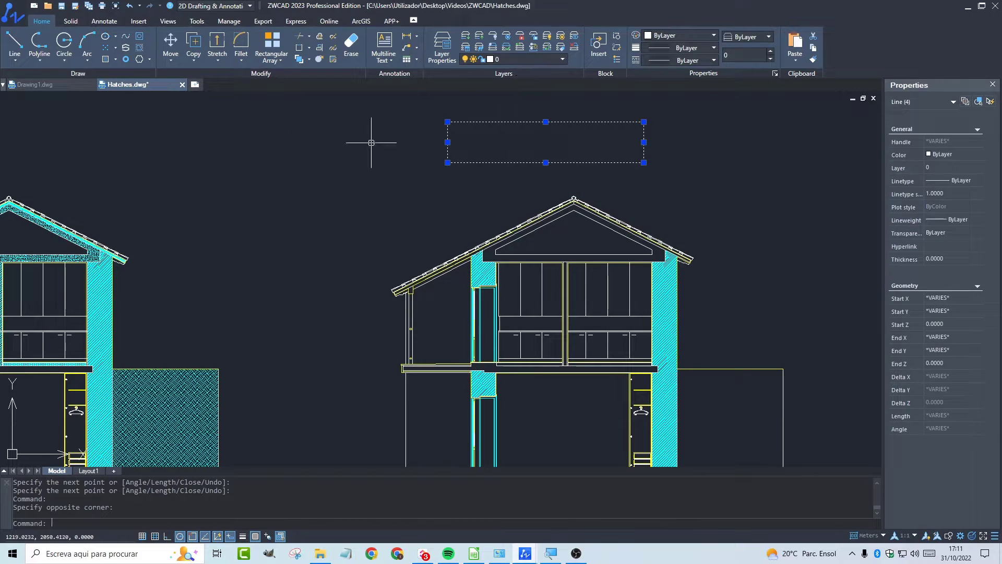
{"action": "key", "text": "Escape"}
Start a new hatch and match its properties to the earth hatch around the left house section
{"action": "type", "text": "h"}
{"action": "key", "text": "Return"}
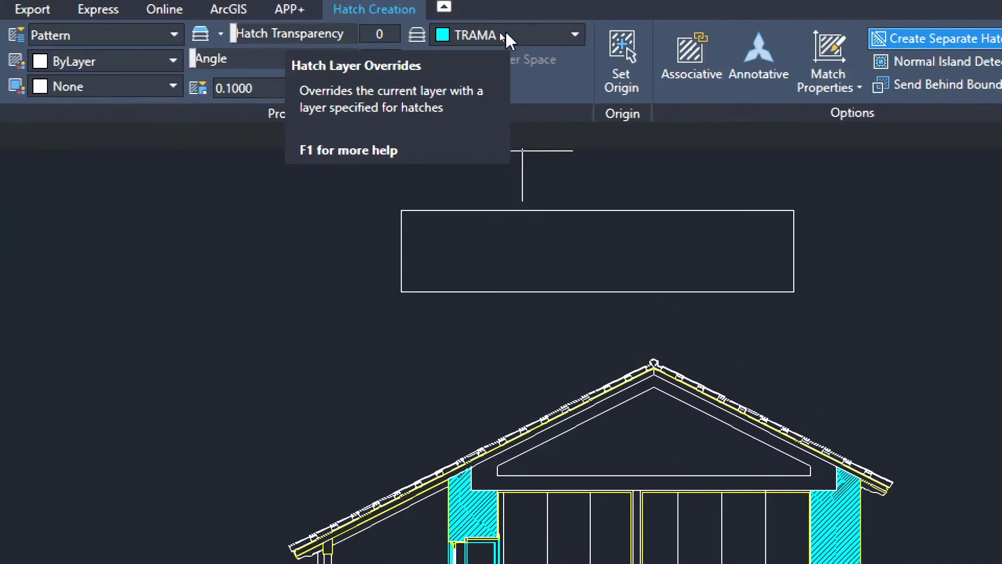
{"action": "left_click", "coordinate": [505, 33]}
{"action": "left_click", "coordinate": [543, 37]}
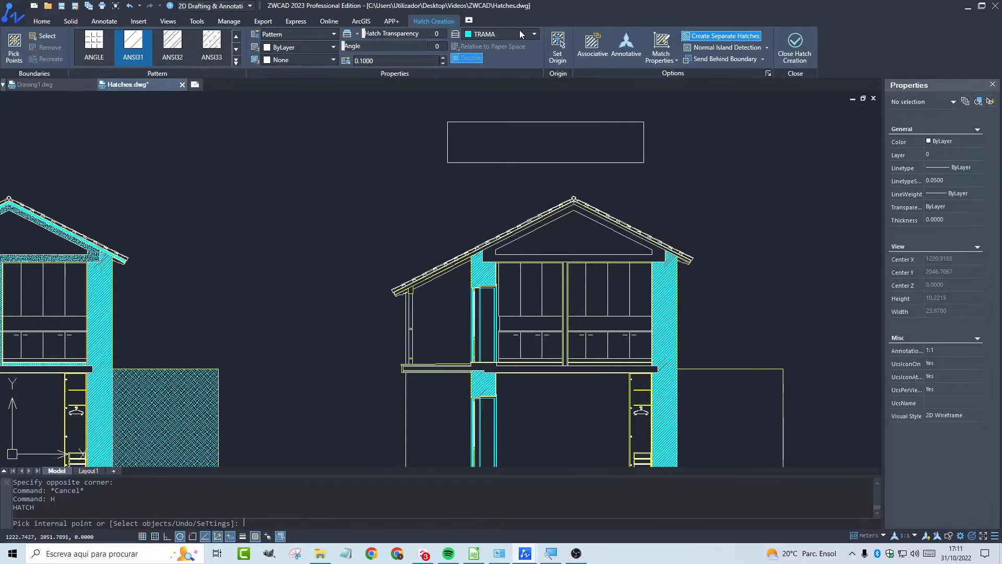
{"action": "scroll", "coordinate": [171, 358], "scroll_direction": "down", "scroll_amount": 5}
{"action": "middle_click_drag", "start_coordinate": [289, 322], "coordinate": [356, 290]}
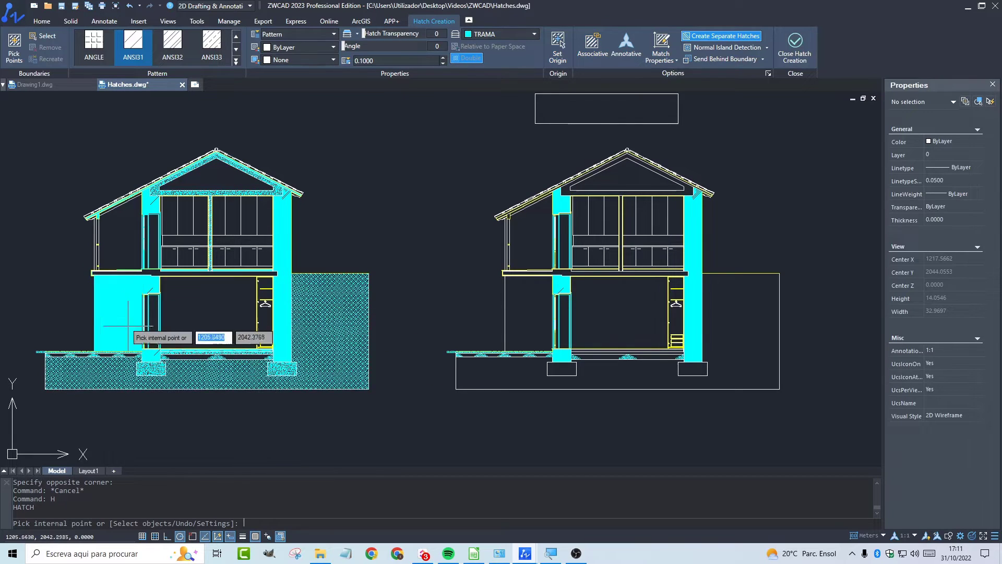
{"action": "scroll", "coordinate": [298, 303], "scroll_direction": "up", "scroll_amount": 2}
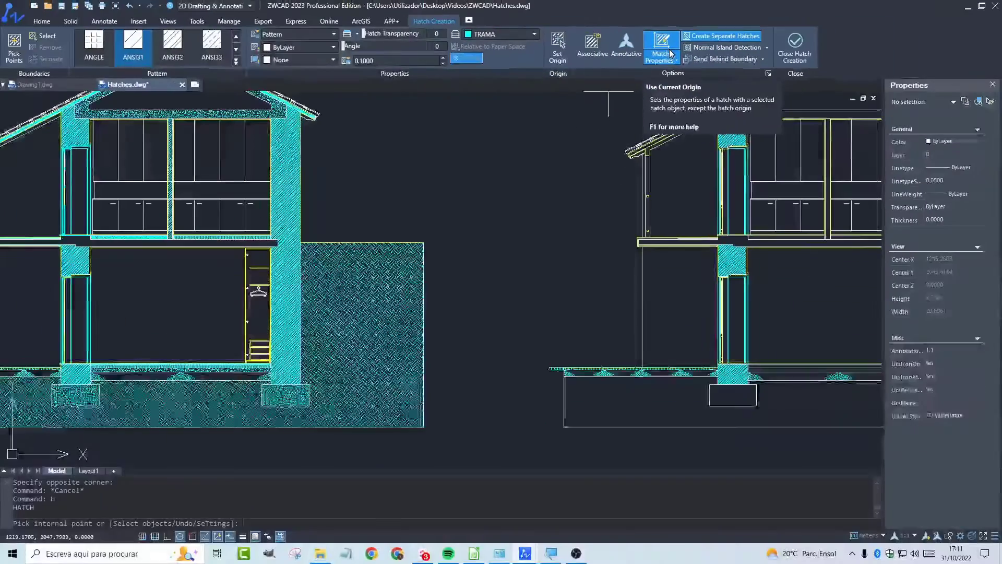
{"action": "left_click", "coordinate": [673, 58]}
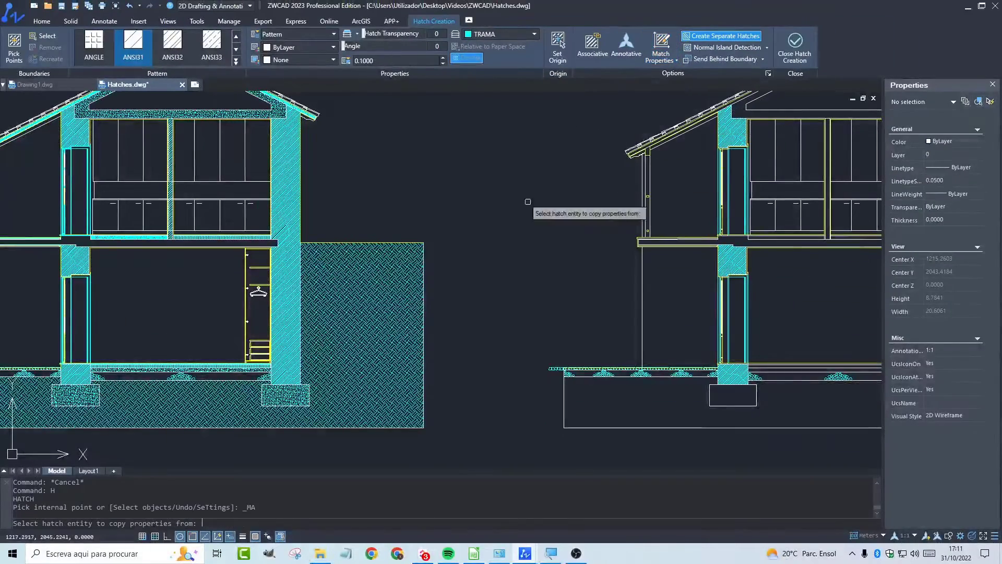
{"action": "left_click", "coordinate": [342, 328]}
Fill the ground area around the right house section with the matched EARTH hatch and finish creating it
{"action": "scroll", "coordinate": [407, 307], "scroll_direction": "down", "scroll_amount": 5}
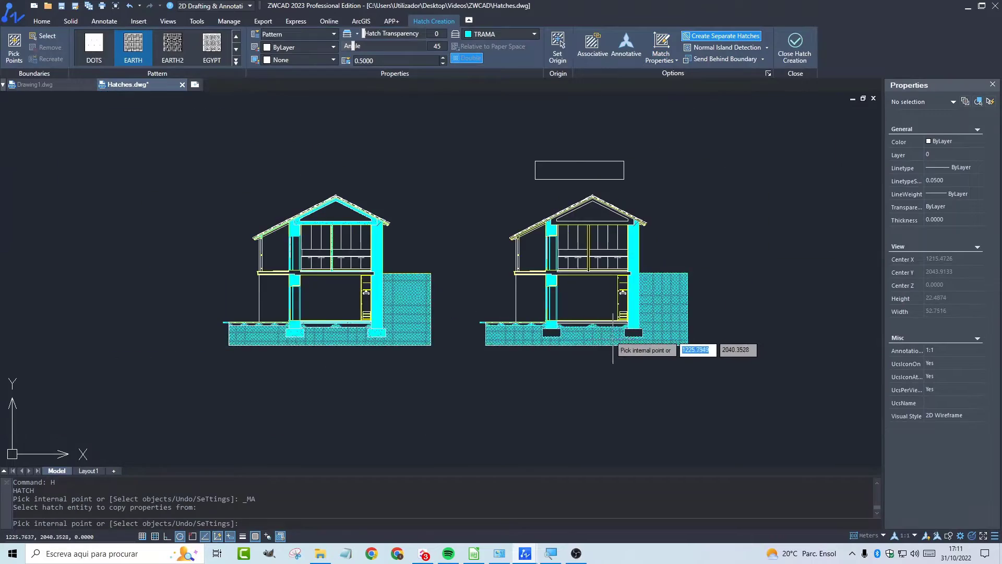
{"action": "scroll", "coordinate": [648, 347], "scroll_direction": "up", "scroll_amount": 5}
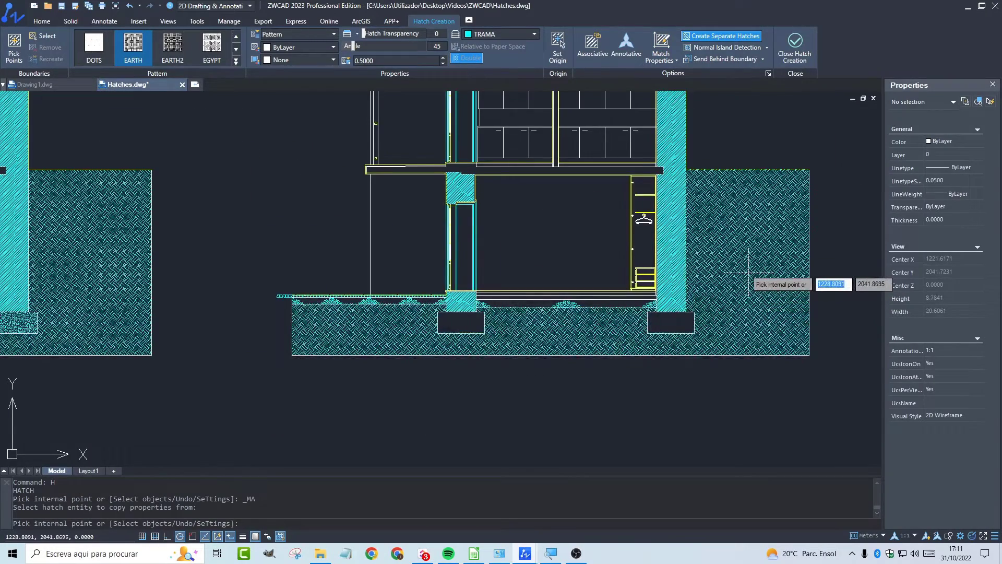
{"action": "left_click", "coordinate": [748, 272]}
{"action": "left_click", "coordinate": [794, 47]}
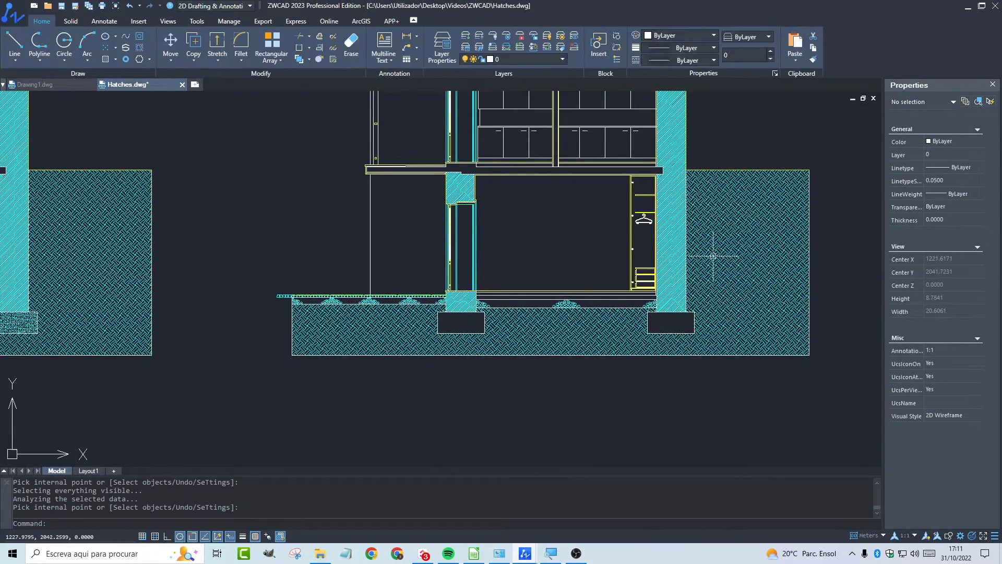
Generate a boundary polyline from the right house section's ground hatch, select it to check it, and deselect it
{"action": "scroll", "coordinate": [712, 256], "scroll_direction": "down", "scroll_amount": 3}
{"action": "scroll", "coordinate": [678, 235], "scroll_direction": "up", "scroll_amount": 3}
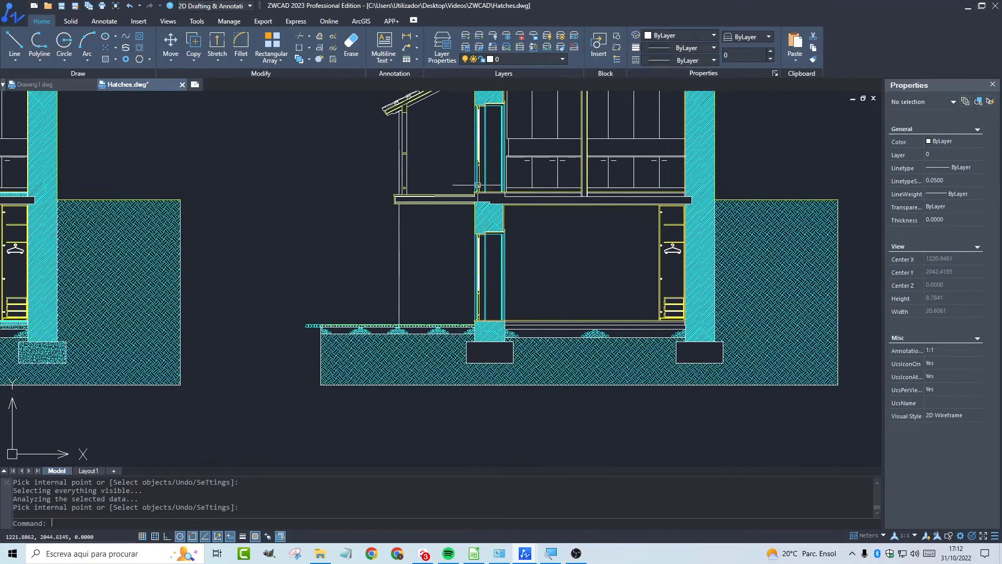
{"action": "scroll", "coordinate": [486, 208], "scroll_direction": "down", "scroll_amount": 5}
{"action": "scroll", "coordinate": [501, 296], "scroll_direction": "up", "scroll_amount": 4}
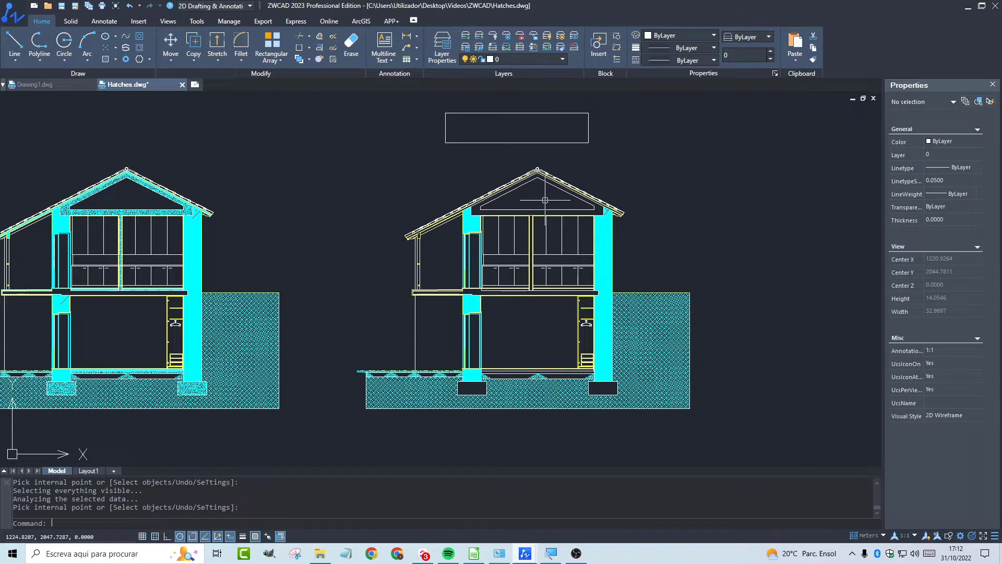
{"action": "left_click", "coordinate": [658, 325]}
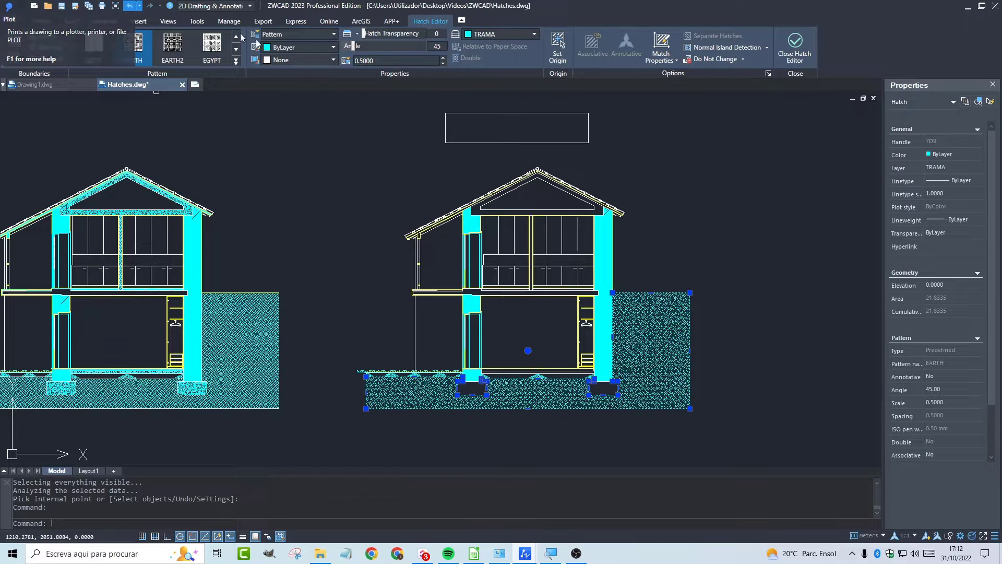
{"action": "right_click", "coordinate": [627, 308]}
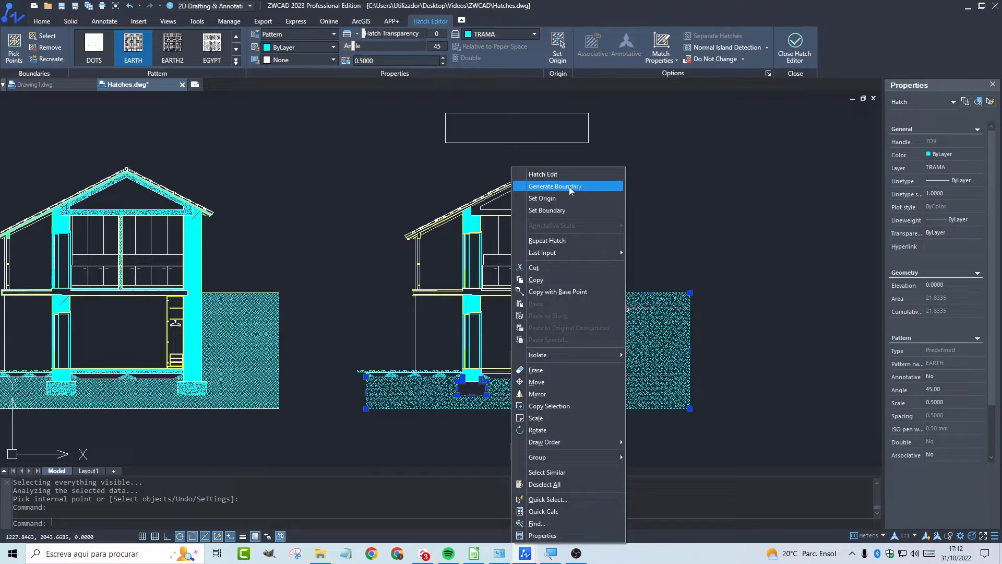
{"action": "left_click", "coordinate": [569, 187]}
{"action": "left_click", "coordinate": [786, 312]}
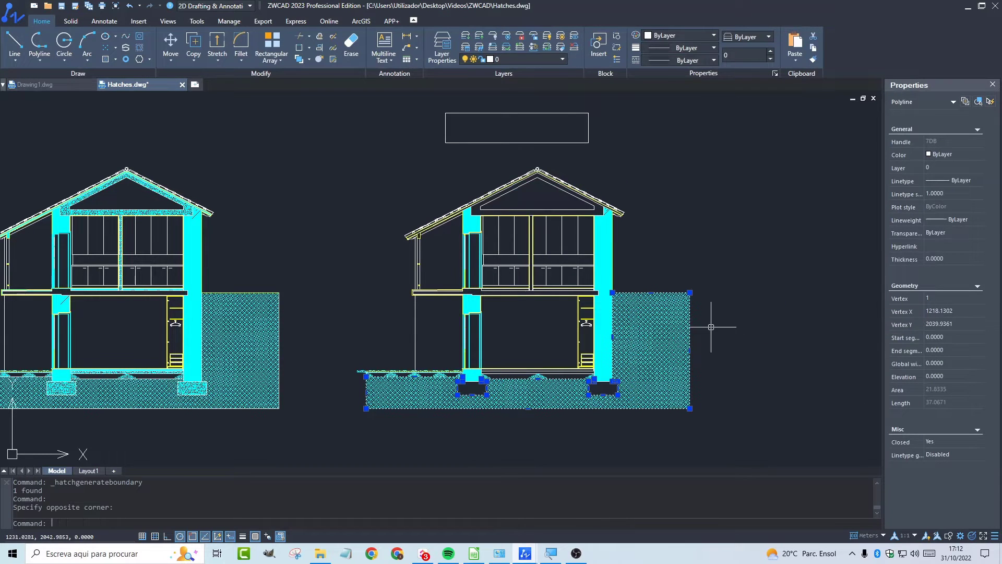
{"action": "left_click", "coordinate": [743, 334]}
{"action": "left_click", "coordinate": [695, 336]}
{"action": "key", "text": "Escape"}
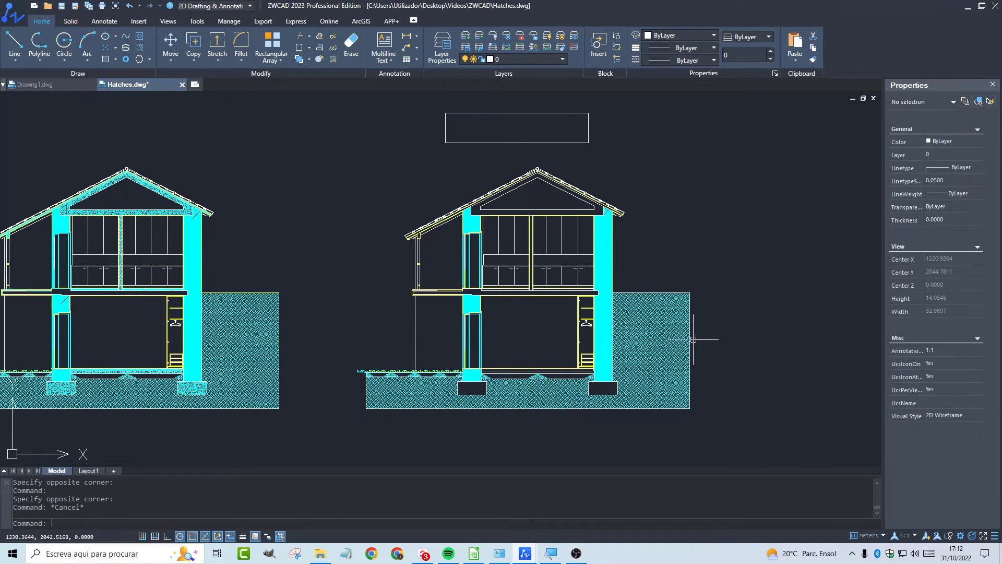
Move the generated ground boundary polyline down and to the right, clear of the hatch, and erase it
{"action": "left_click", "coordinate": [693, 339]}
{"action": "type", "text": "M"}
{"action": "key", "text": "Return"}
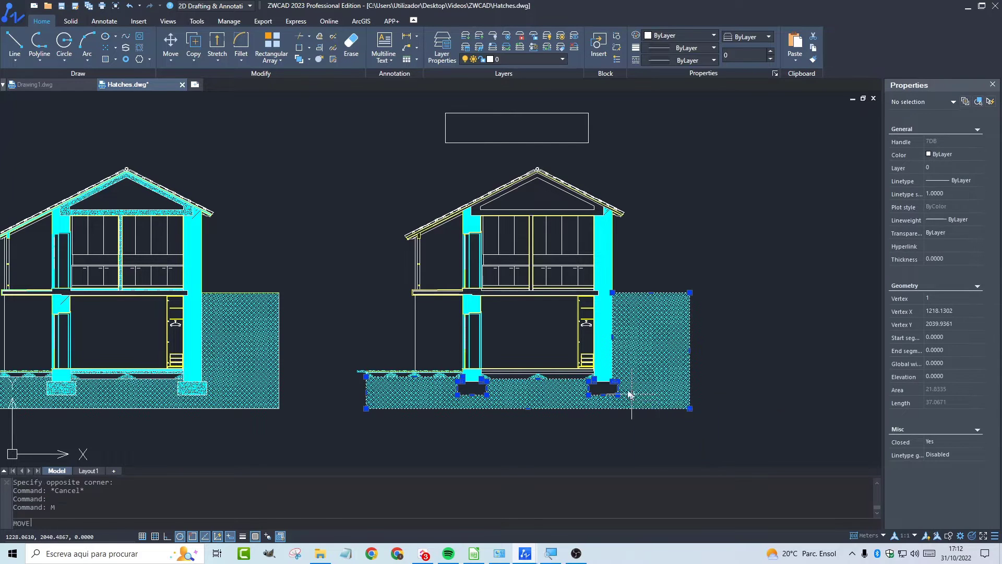
{"action": "left_click", "coordinate": [629, 393]}
{"action": "left_click", "coordinate": [759, 444]}
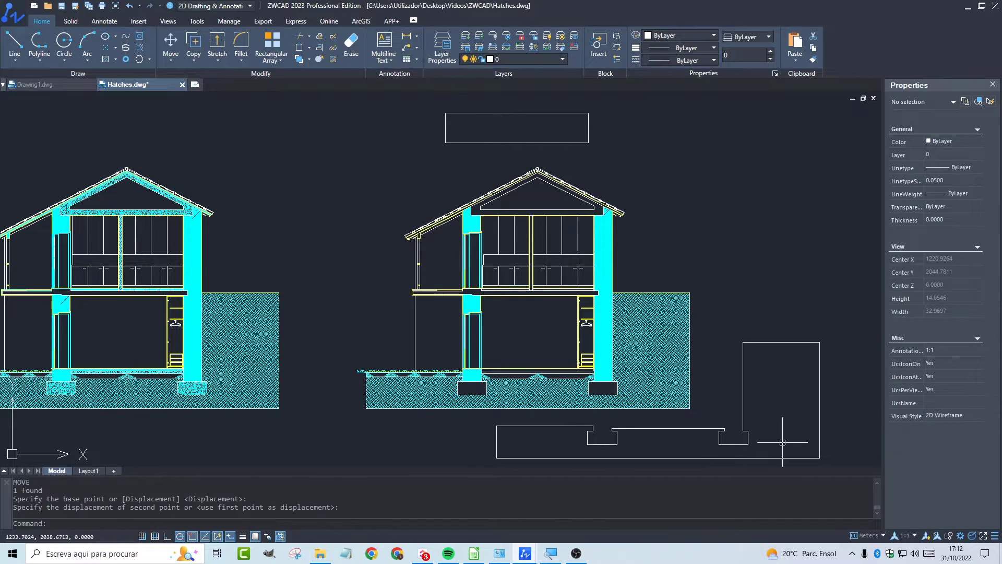
{"action": "left_click", "coordinate": [630, 431]}
{"action": "key", "text": "Delete"}
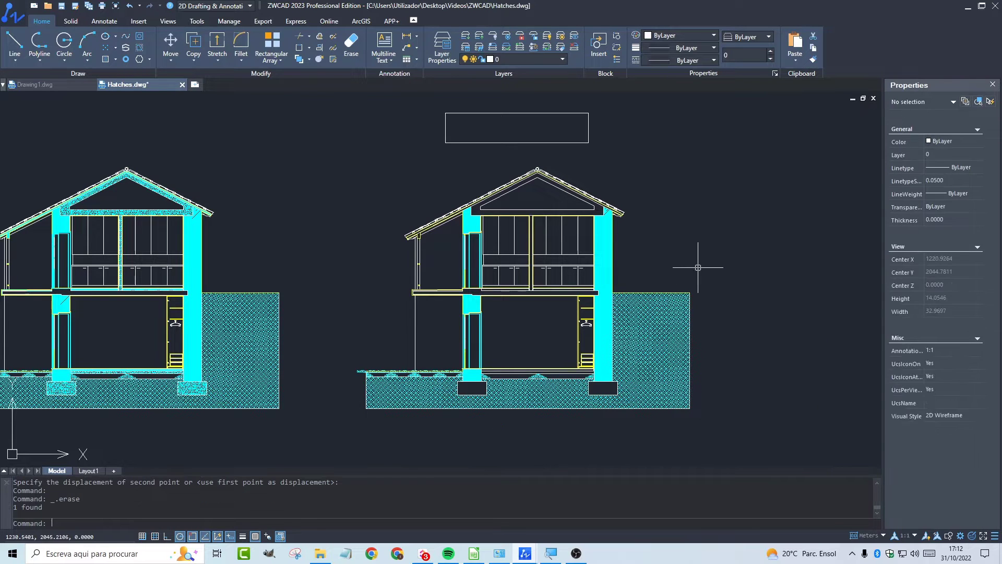
{"action": "left_click", "coordinate": [655, 329]}
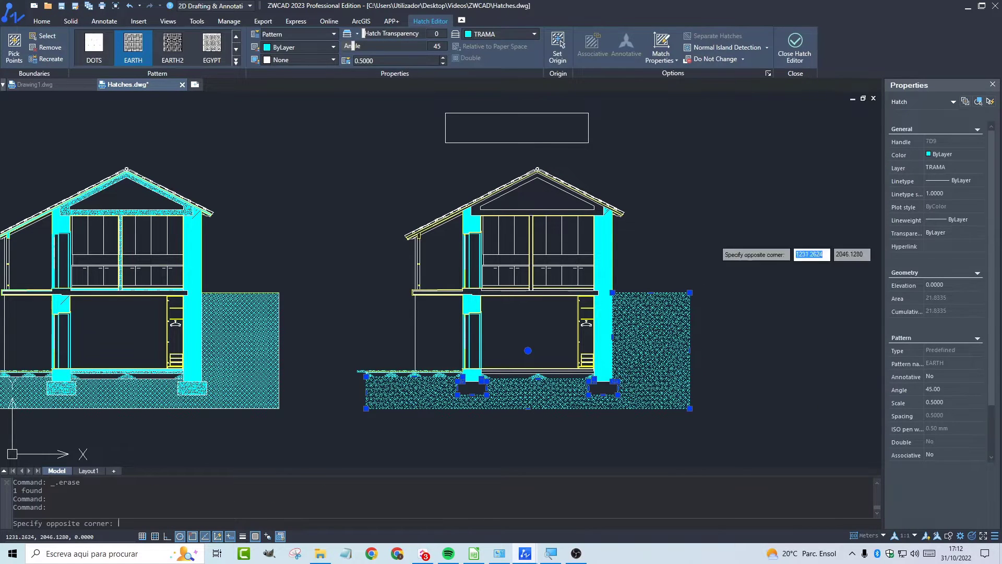
{"action": "key", "text": "Escape"}
Start a new hatch with the FBBRICKS pattern, angle 0 and scale 0.05
{"action": "scroll", "coordinate": [556, 329], "scroll_direction": "up", "scroll_amount": 6}
{"action": "middle_click_drag", "start_coordinate": [567, 235], "coordinate": [588, 140]}
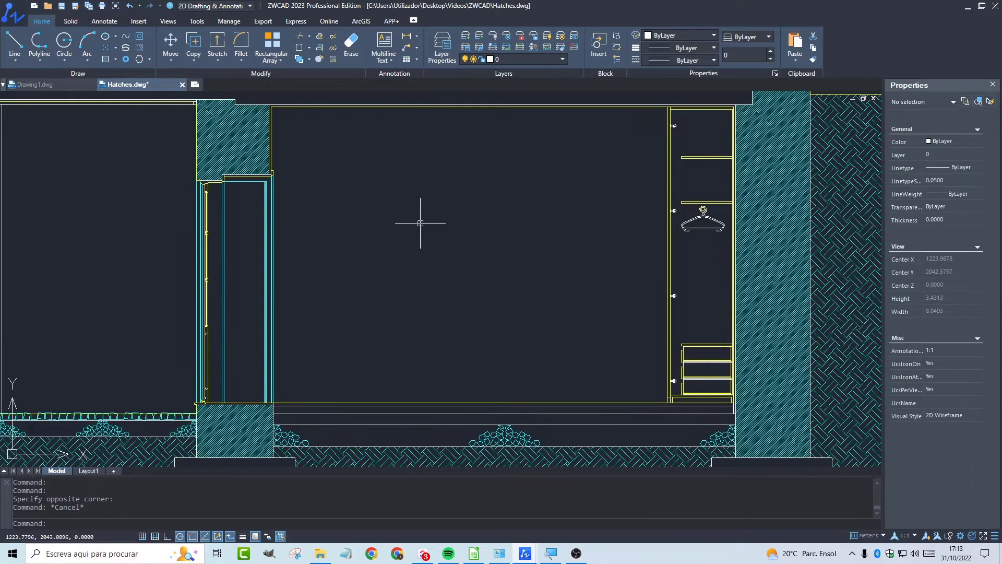
{"action": "type", "text": "H"}
{"action": "key", "text": "Return"}
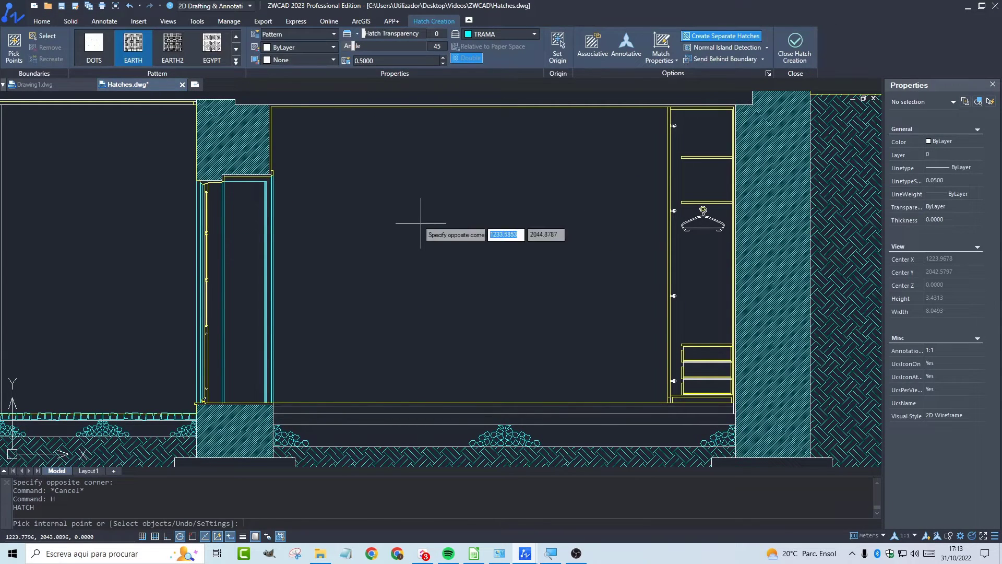
{"action": "left_click", "coordinate": [236, 61]}
{"action": "scroll", "coordinate": [193, 133], "scroll_direction": "down", "scroll_amount": 3}
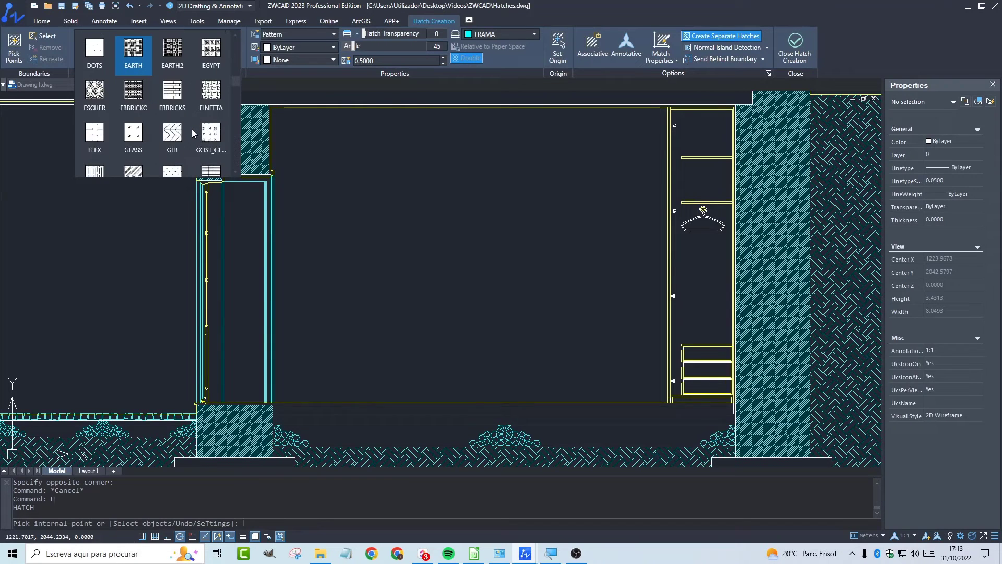
{"action": "scroll", "coordinate": [197, 133], "scroll_direction": "down", "scroll_amount": 1}
{"action": "left_click", "coordinate": [177, 78]}
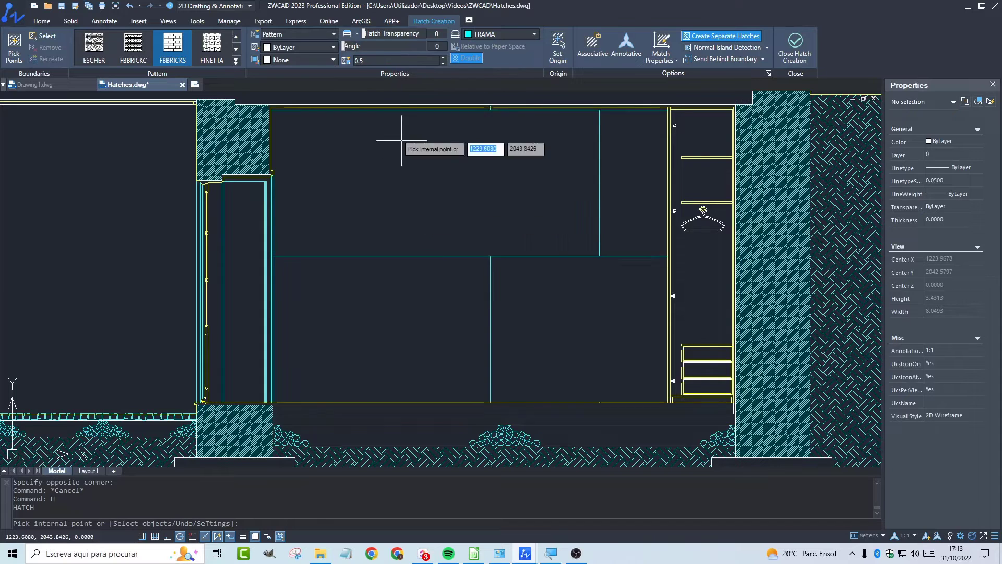
{"action": "left_click", "coordinate": [354, 62]}
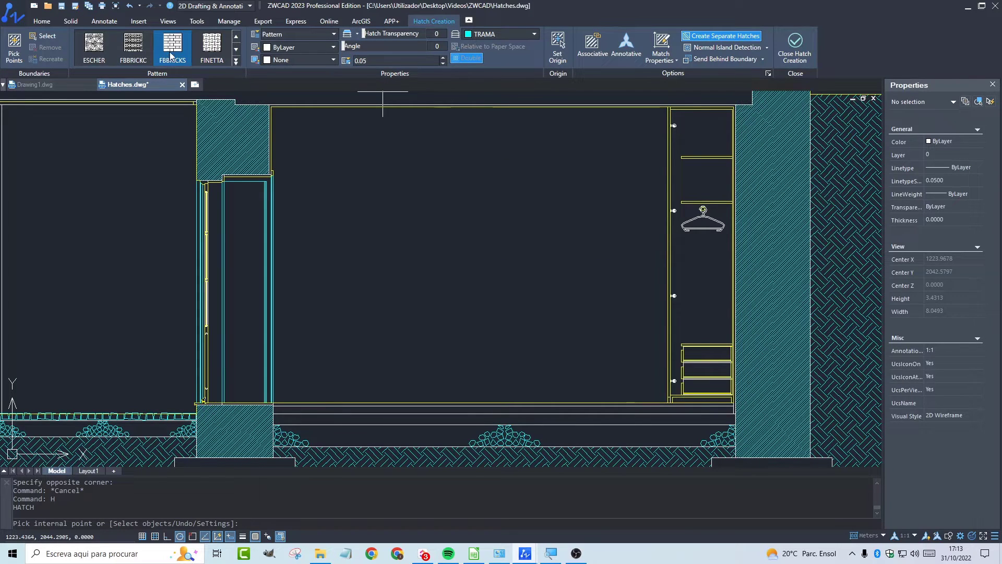
Fill the back wall of the right house section's lower room with the brick hatch and finish creating it
{"action": "left_click", "coordinate": [360, 317]}
{"action": "scroll", "coordinate": [443, 278], "scroll_direction": "down", "scroll_amount": 6}
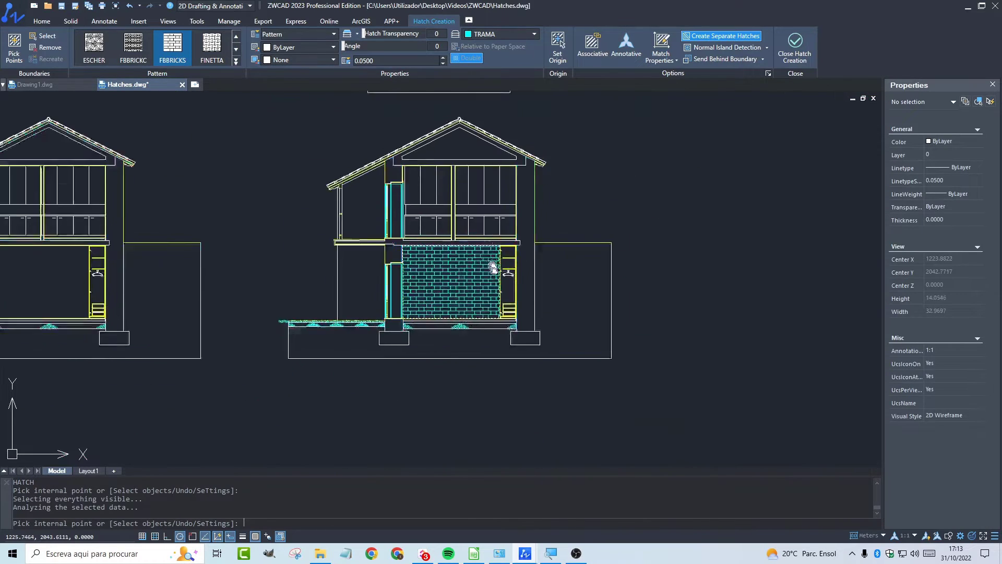
{"action": "left_click", "coordinate": [795, 52]}
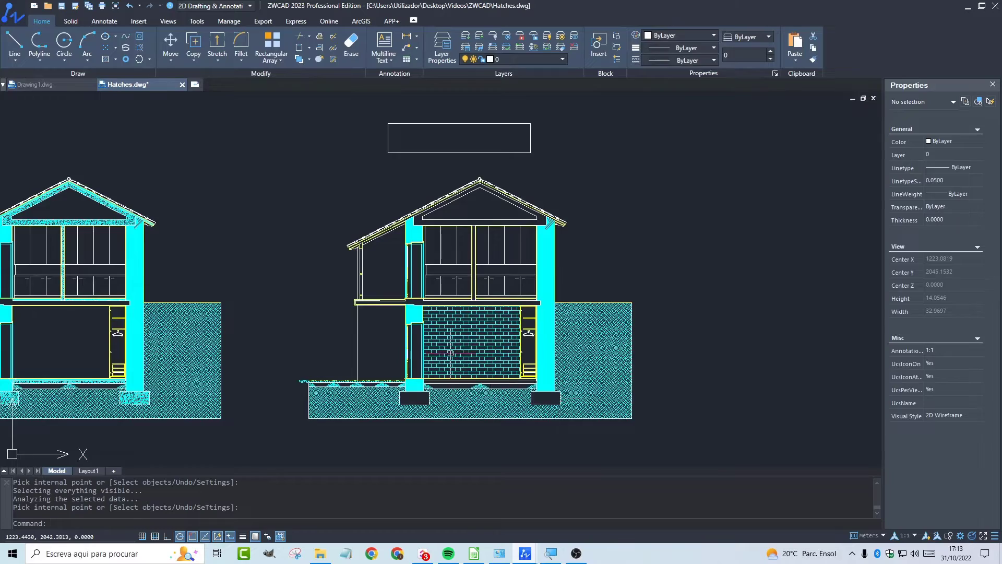
Set the origin of the lower room's brick hatch at the lower-left corner of the back wall and check the brick alignment
{"action": "scroll", "coordinate": [453, 357], "scroll_direction": "up", "scroll_amount": 4}
{"action": "left_click", "coordinate": [478, 347]}
{"action": "right_click", "coordinate": [479, 339]}
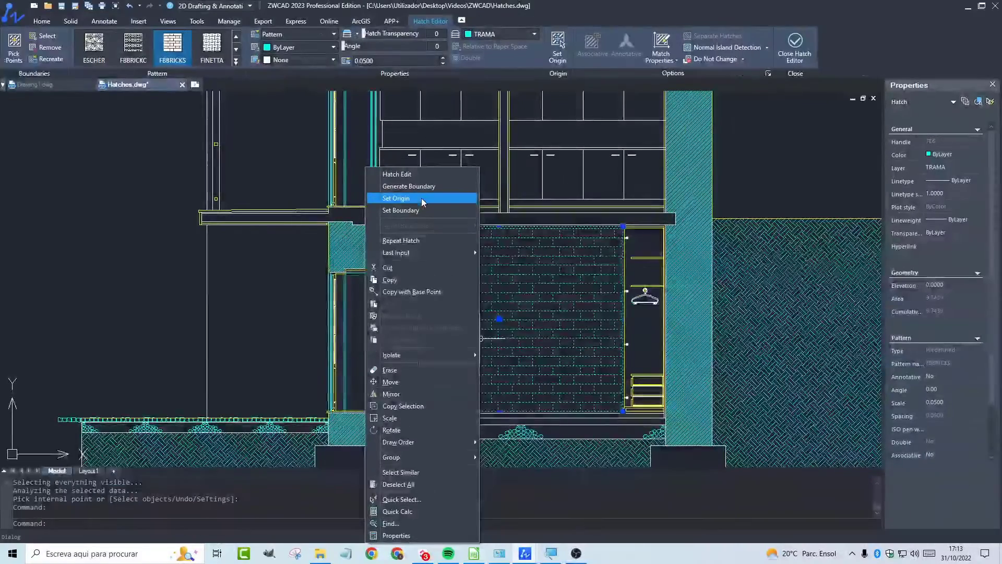
{"action": "left_click", "coordinate": [423, 200]}
{"action": "scroll", "coordinate": [403, 398], "scroll_direction": "up", "scroll_amount": 4}
{"action": "middle_click_drag", "start_coordinate": [391, 399], "coordinate": [490, 192]}
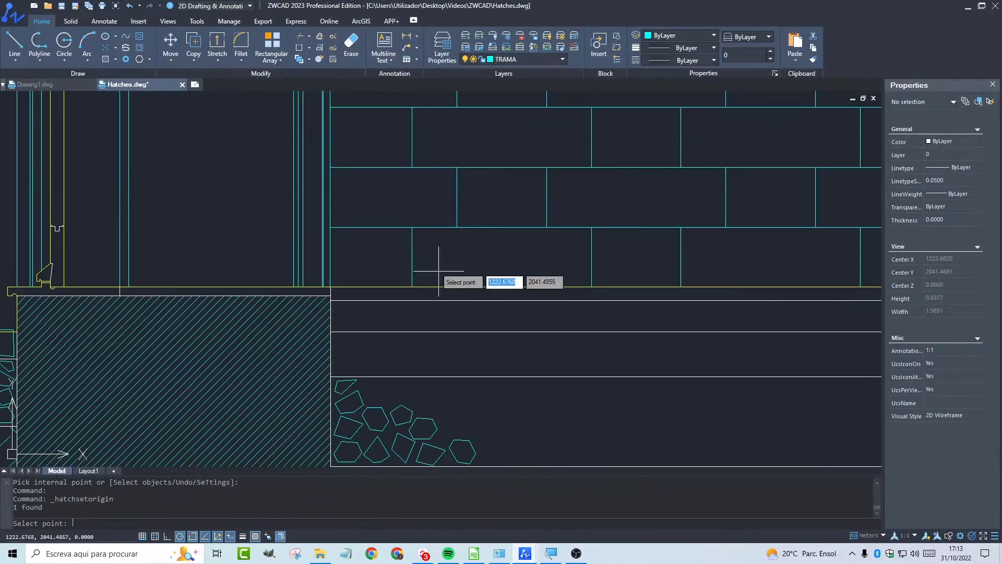
{"action": "scroll", "coordinate": [328, 287], "scroll_direction": "up", "scroll_amount": 4}
{"action": "left_click", "coordinate": [322, 284]}
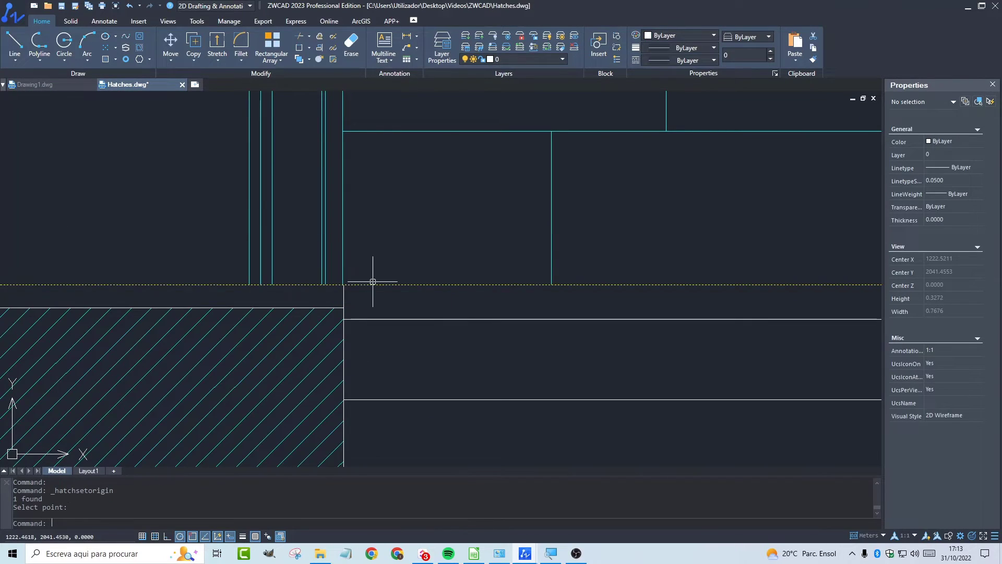
{"action": "scroll", "coordinate": [369, 280], "scroll_direction": "down", "scroll_amount": 10}
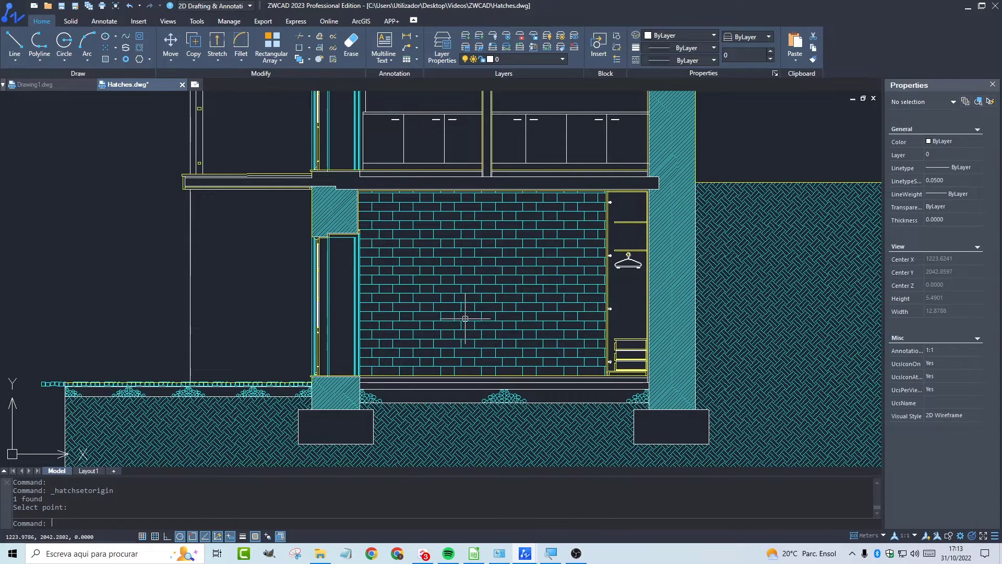
{"action": "scroll", "coordinate": [454, 318], "scroll_direction": "up", "scroll_amount": 5}
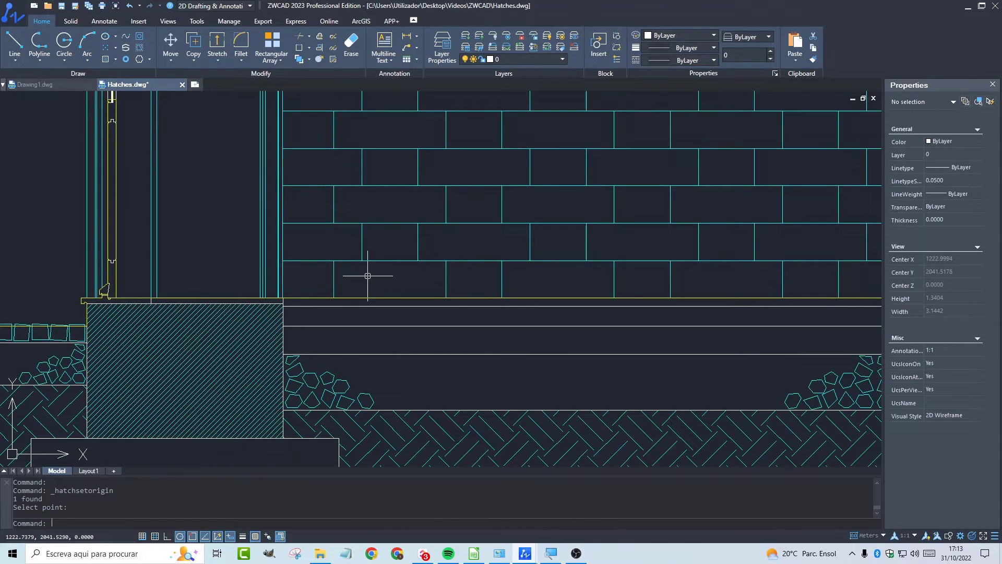
{"action": "scroll", "coordinate": [351, 287], "scroll_direction": "down", "scroll_amount": 5}
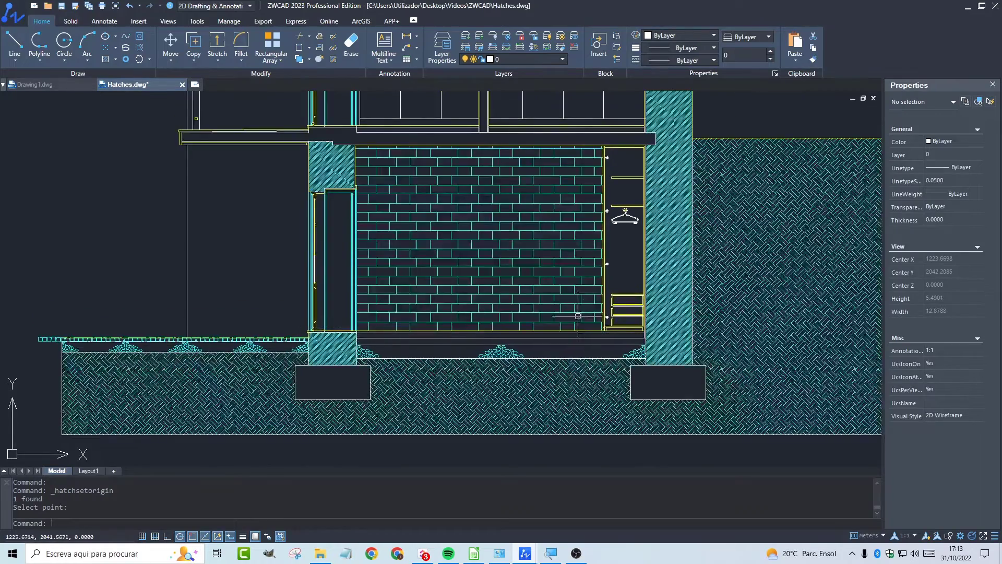
Set the rectangle above the right house section's roof as the brick hatch's new boundary, and erase the selected linework
{"action": "scroll", "coordinate": [574, 324], "scroll_direction": "down", "scroll_amount": 4}
{"action": "mouse_move", "coordinate": [514, 224]}
{"action": "middle_mouse_down"}
{"action": "mouse_move", "coordinate": [522, 276]}
{"action": "mouse_move", "coordinate": [507, 259]}
{"action": "mouse_move", "coordinate": [503, 218]}
{"action": "middle_mouse_up"}
{"action": "scroll", "coordinate": [515, 250], "scroll_direction": "up", "scroll_amount": 1}
{"action": "scroll", "coordinate": [514, 250], "scroll_direction": "down", "scroll_amount": 1}
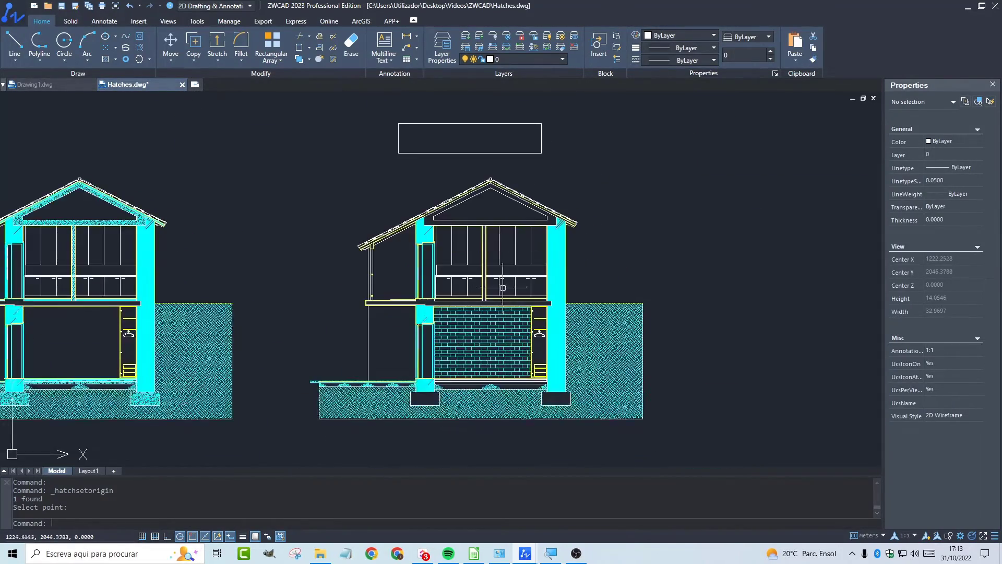
{"action": "left_click", "coordinate": [488, 321]}
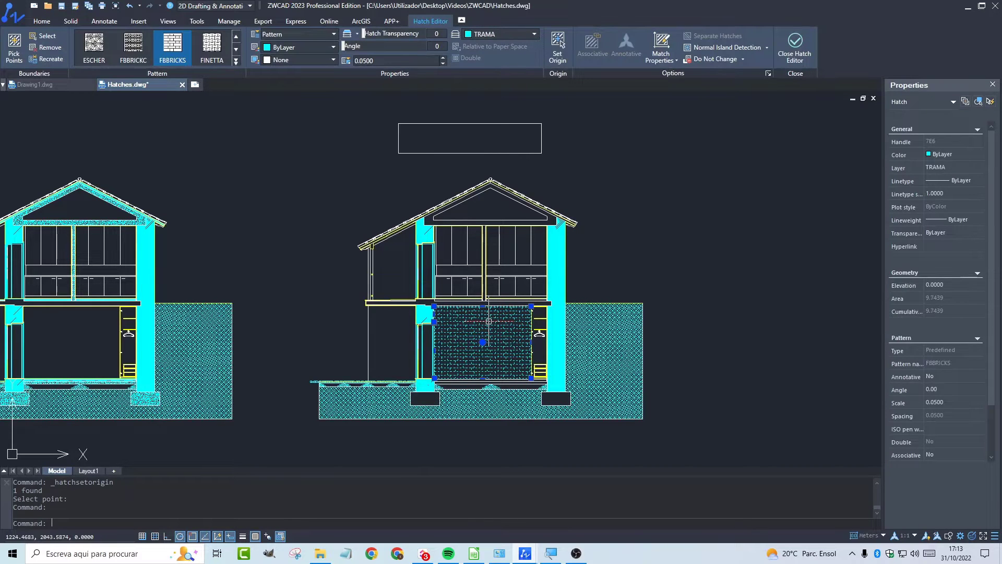
{"action": "right_click", "coordinate": [488, 321]}
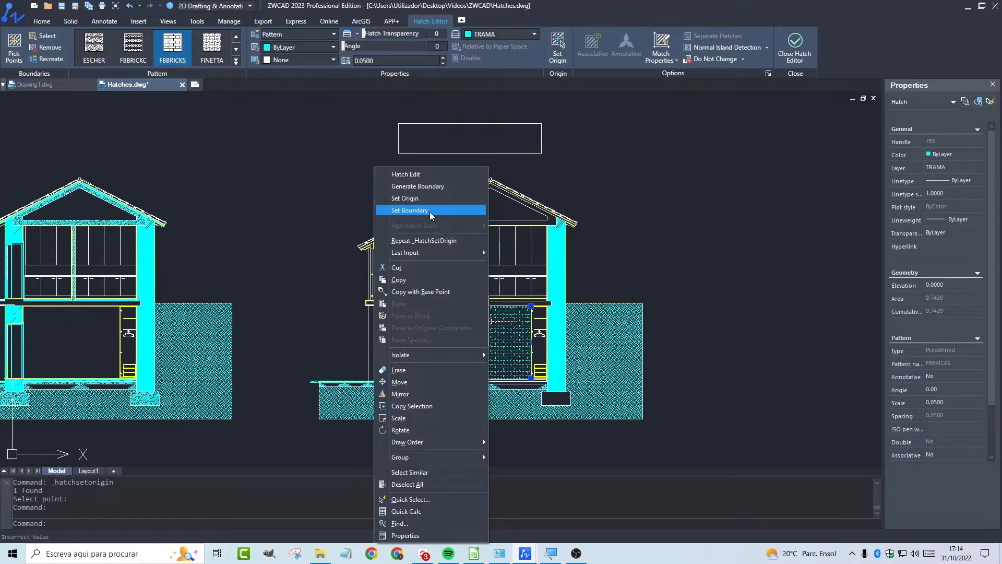
{"action": "left_click", "coordinate": [430, 211]}
{"action": "left_click", "coordinate": [505, 154]}
{"action": "left_click", "coordinate": [567, 145]}
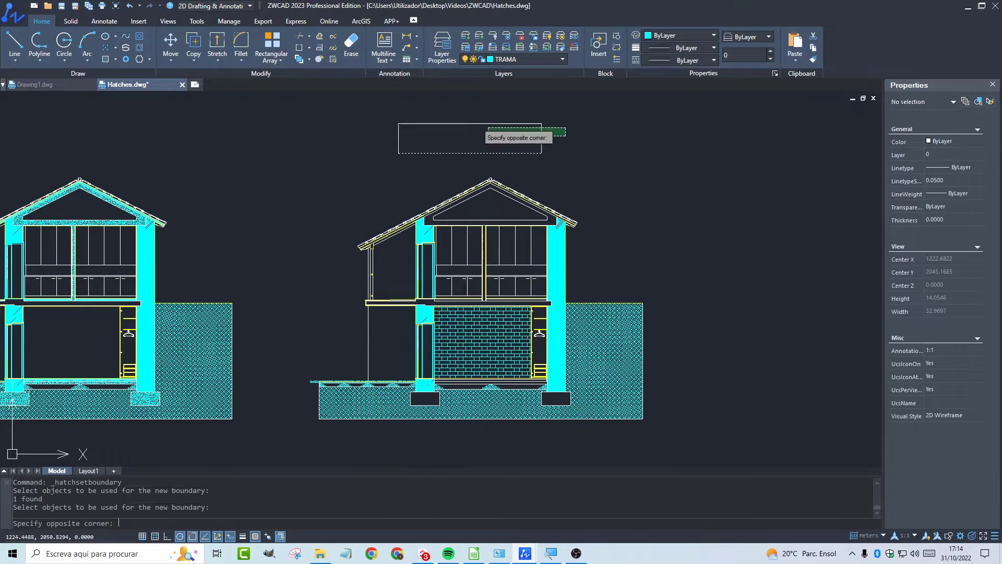
{"action": "left_click", "coordinate": [376, 121]}
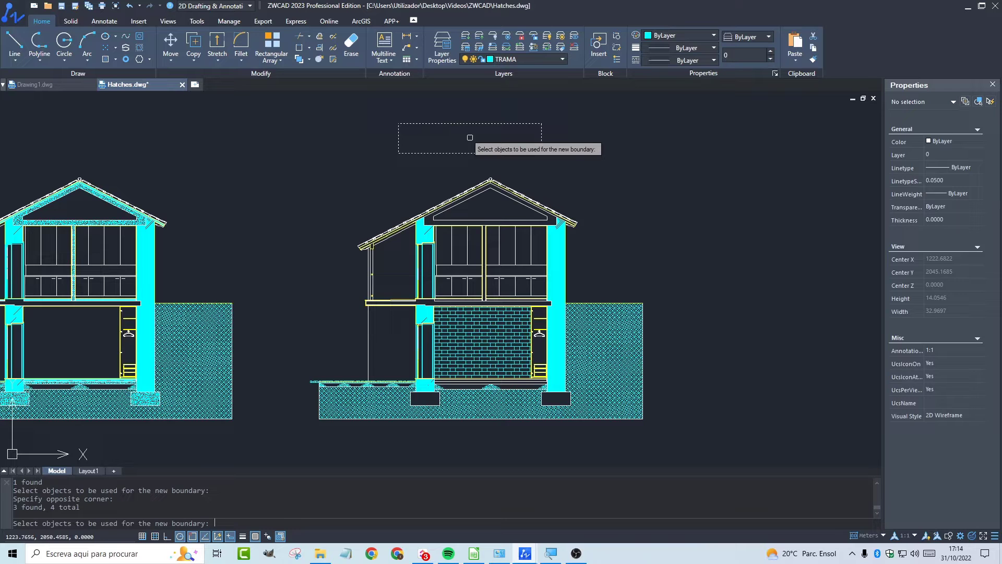
{"action": "key", "text": "Return"}
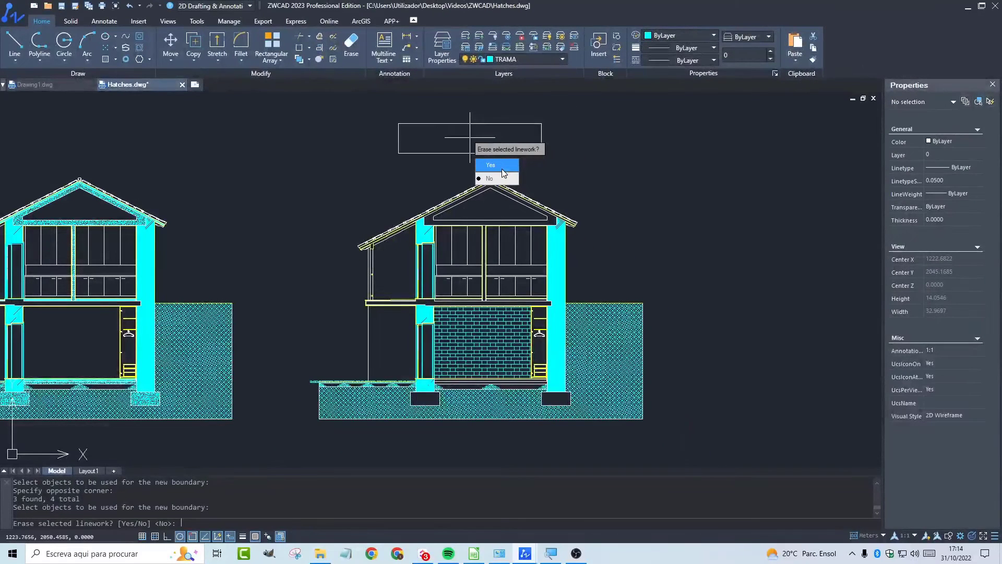
{"action": "left_click", "coordinate": [494, 166]}
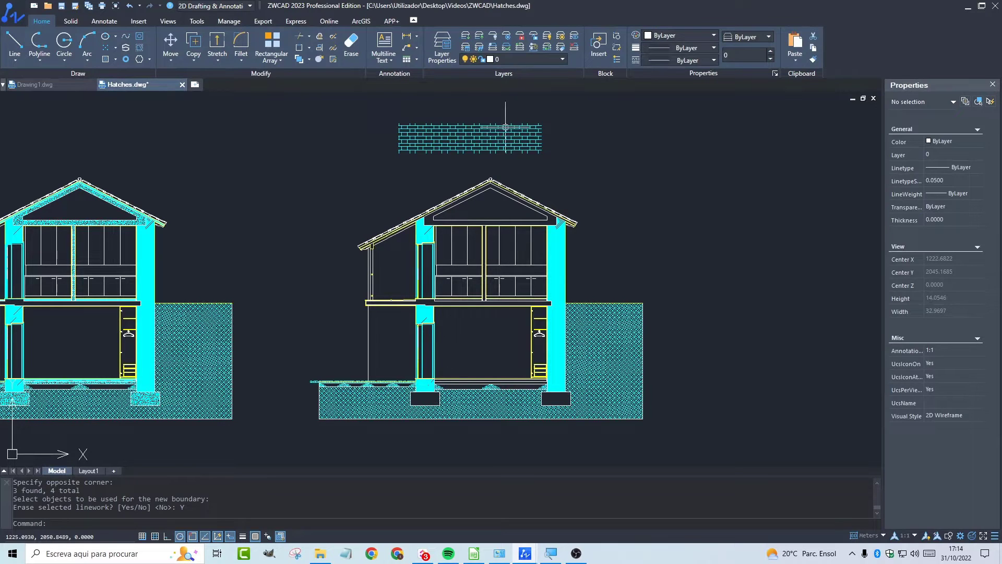
Select the brick hatch above the right house section's roof to check it, and erase it
{"action": "left_click", "coordinate": [470, 147]}
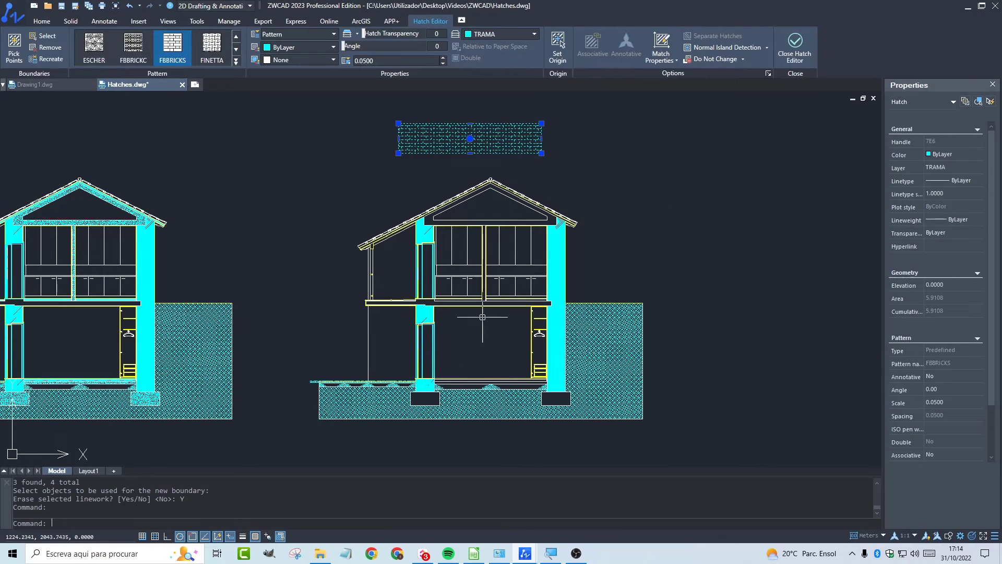
{"action": "key", "text": "Escape"}
{"action": "key", "text": "Escape"}
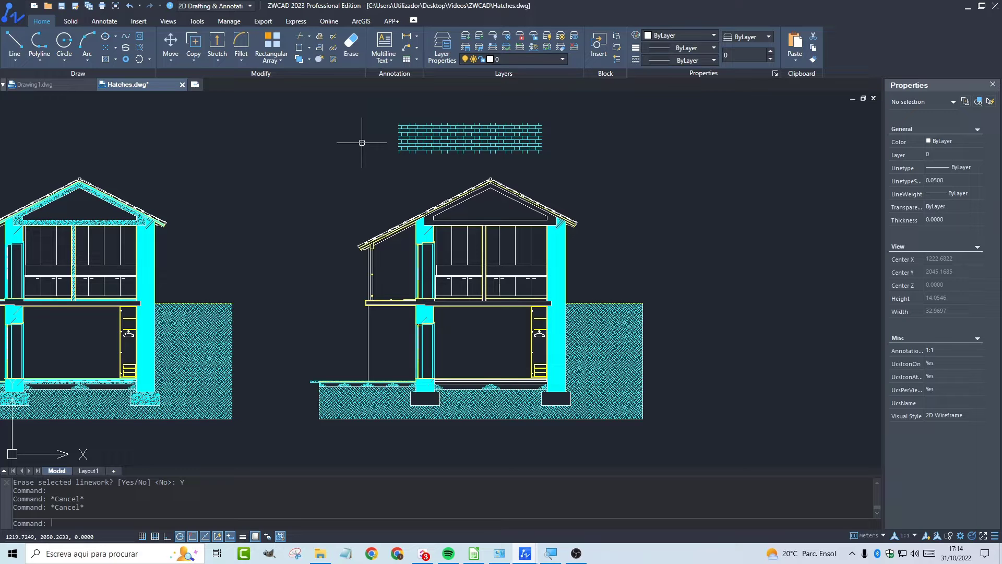
{"action": "left_click", "coordinate": [503, 126]}
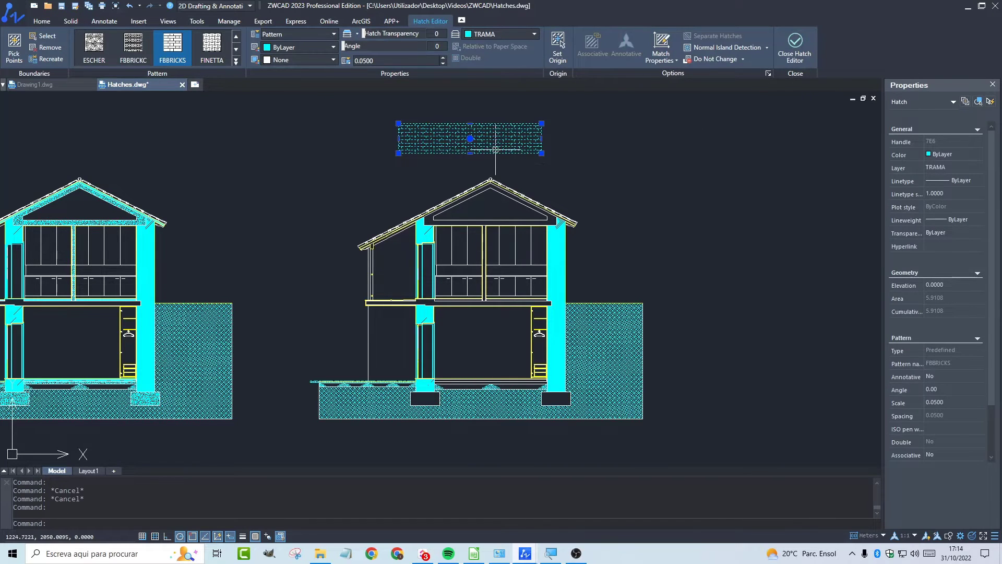
{"action": "key", "text": "Delete"}
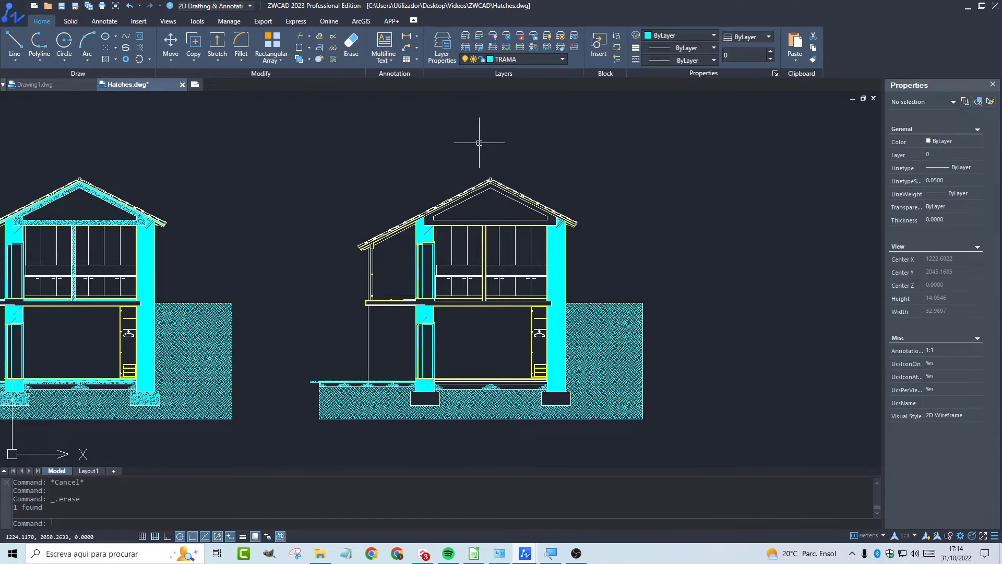
Examine the ground and roof-frame hatches in both house sections, comparing the finished left section with the right one
{"action": "mouse_move", "coordinate": [629, 254]}
{"action": "middle_mouse_down"}
{"action": "mouse_move", "coordinate": [670, 225]}
{"action": "mouse_move", "coordinate": [727, 226]}
{"action": "middle_mouse_up"}
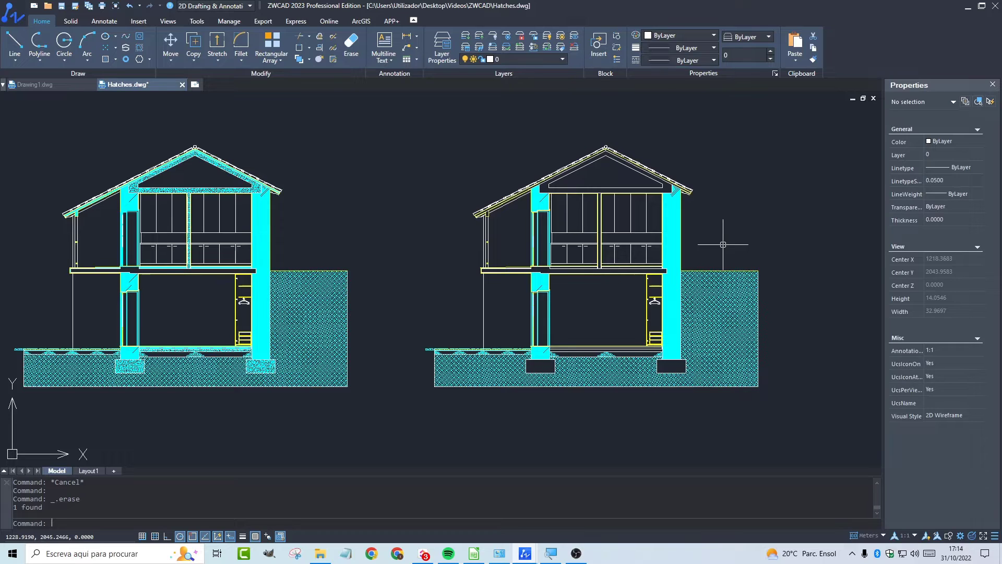
{"action": "scroll", "coordinate": [722, 244], "scroll_direction": "up", "scroll_amount": 8}
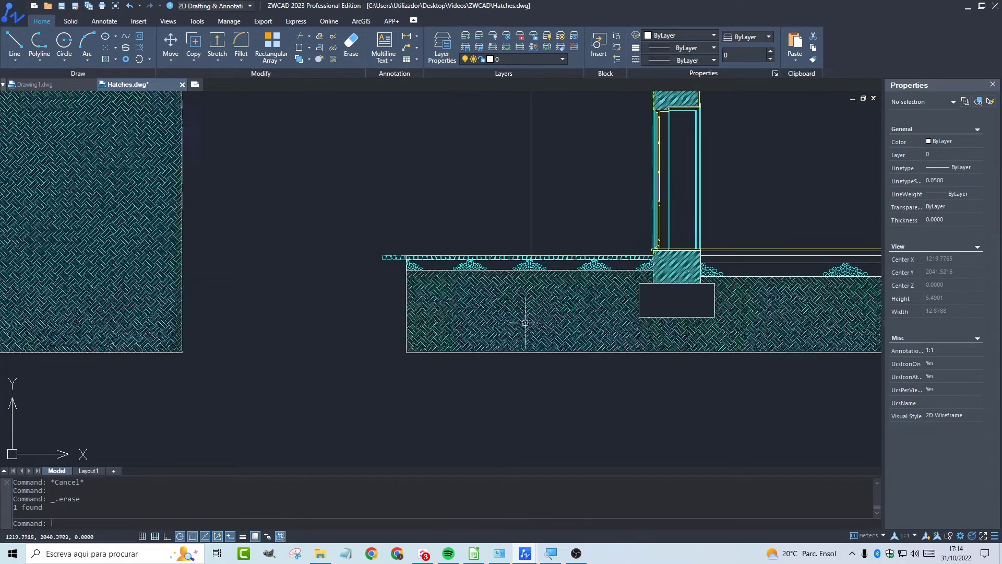
{"action": "scroll", "coordinate": [639, 305], "scroll_direction": "down", "scroll_amount": 3}
{"action": "scroll", "coordinate": [640, 306], "scroll_direction": "down", "scroll_amount": 5}
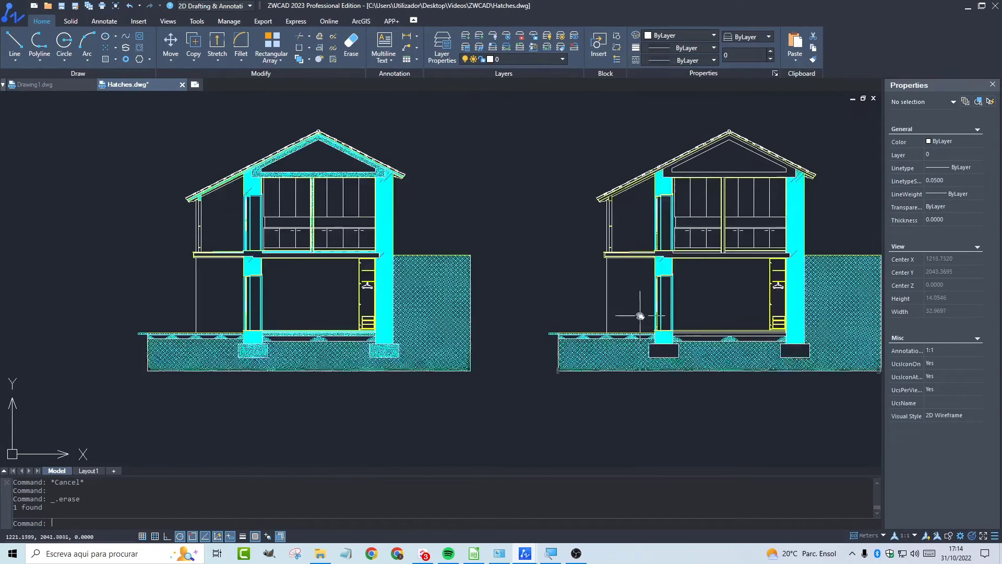
{"action": "middle_click", "coordinate": [535, 326]}
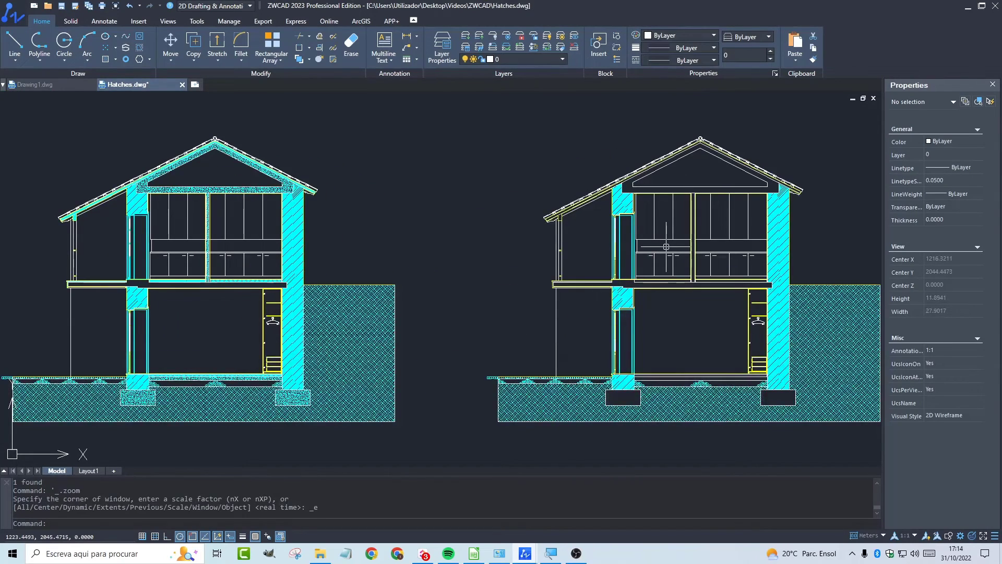
{"action": "scroll", "coordinate": [288, 188], "scroll_direction": "up", "scroll_amount": 15}
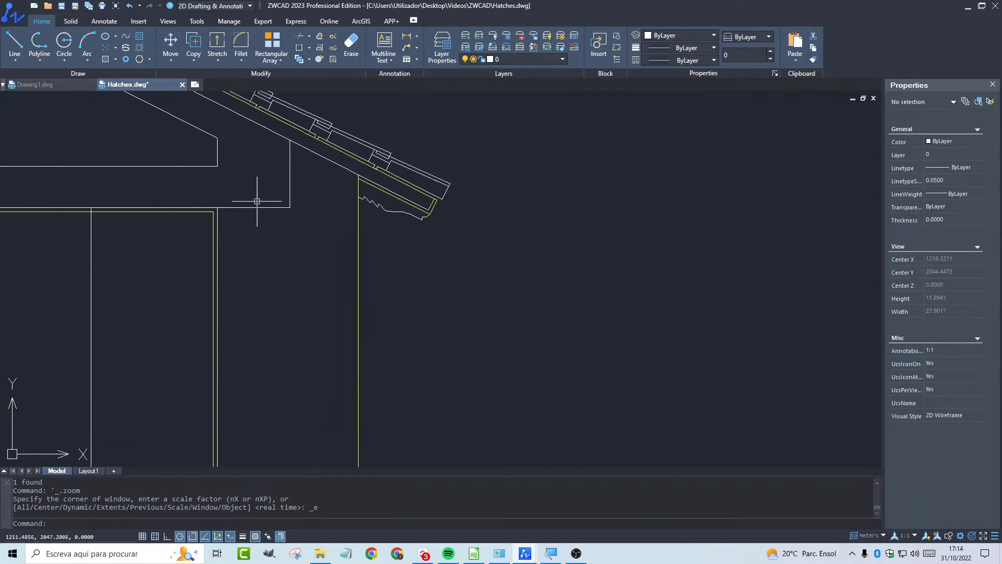
{"action": "scroll", "coordinate": [240, 179], "scroll_direction": "up", "scroll_amount": 7}
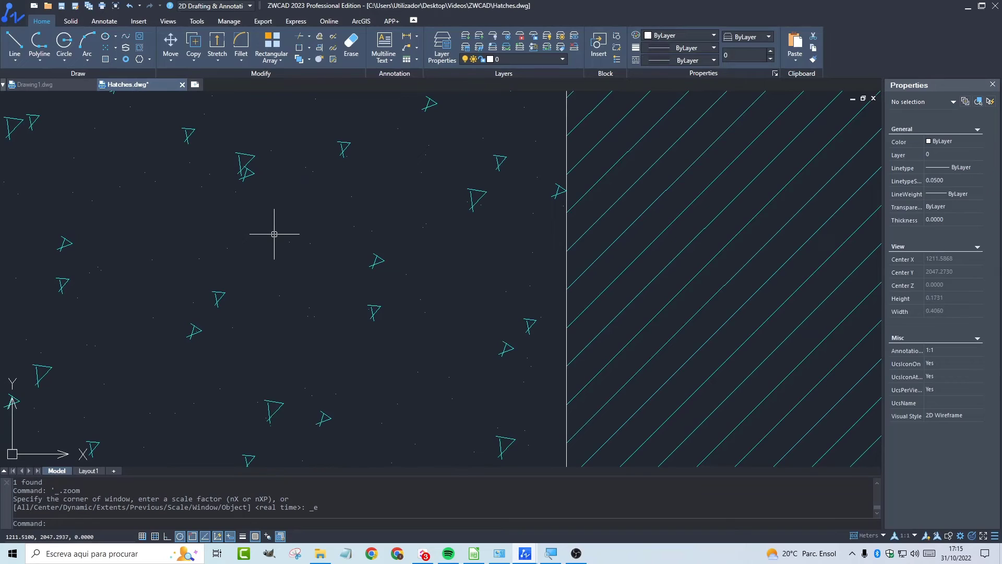
{"action": "scroll", "coordinate": [273, 234], "scroll_direction": "down", "scroll_amount": 20}
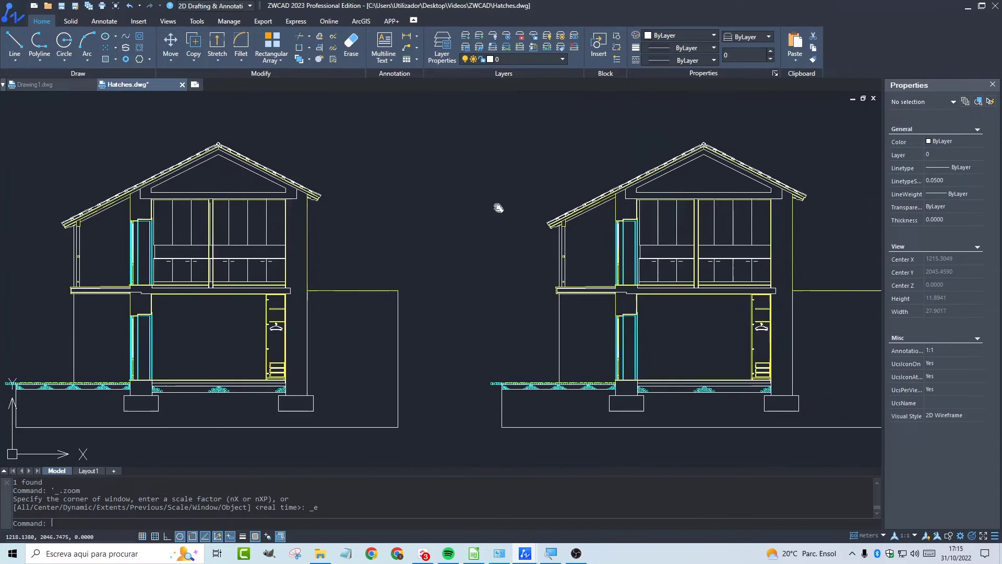
{"action": "middle_click", "coordinate": [529, 193]}
{"action": "middle_click", "coordinate": [529, 193]}
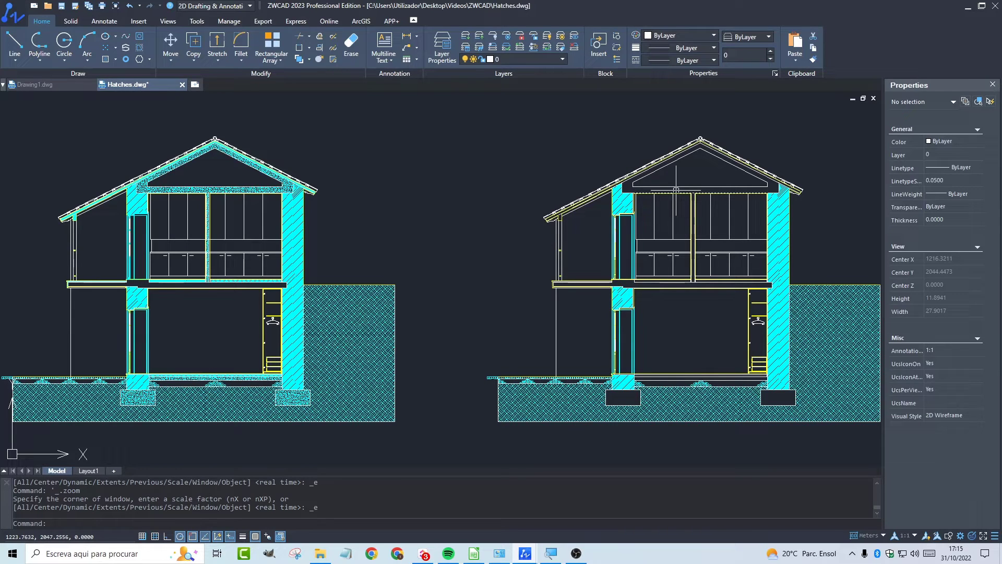
Start a new hatch and match its properties to the concrete roof-frame hatch in the left house section
{"action": "type", "text": "h"}
{"action": "key", "text": "Return"}
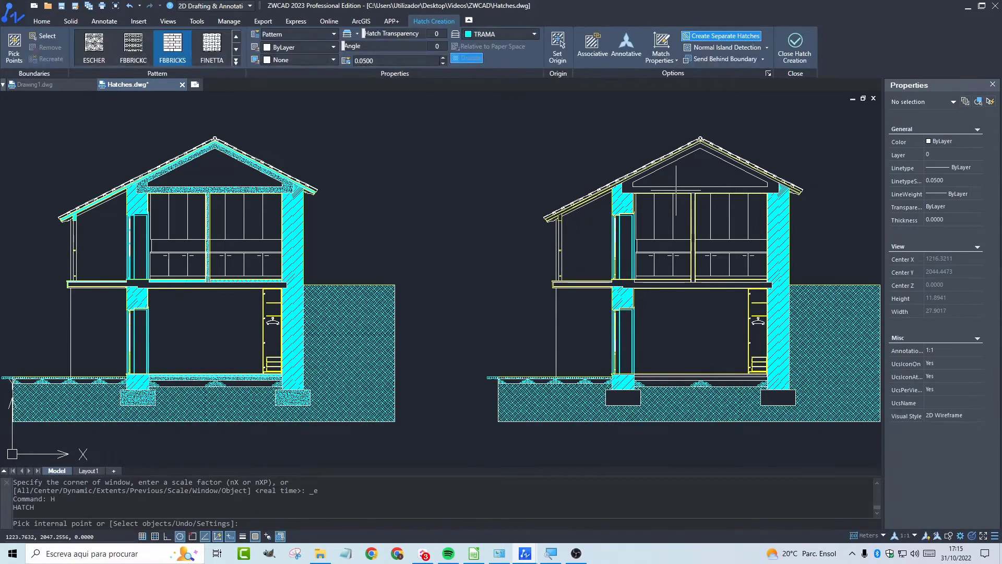
{"action": "left_click", "coordinate": [584, 54]}
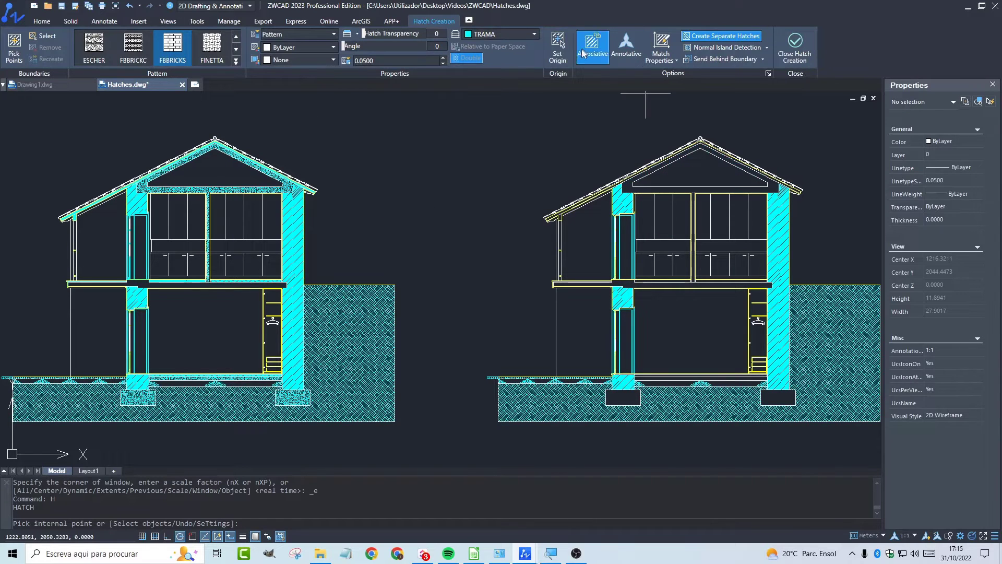
{"action": "left_click", "coordinate": [667, 53]}
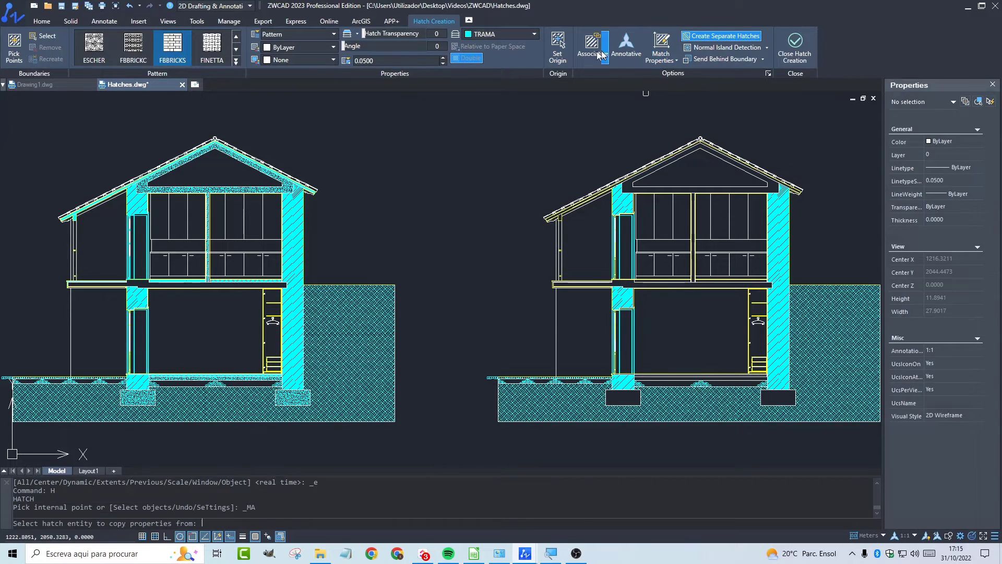
{"action": "scroll", "coordinate": [269, 218], "scroll_direction": "up", "scroll_amount": 10}
{"action": "left_click", "coordinate": [175, 278]}
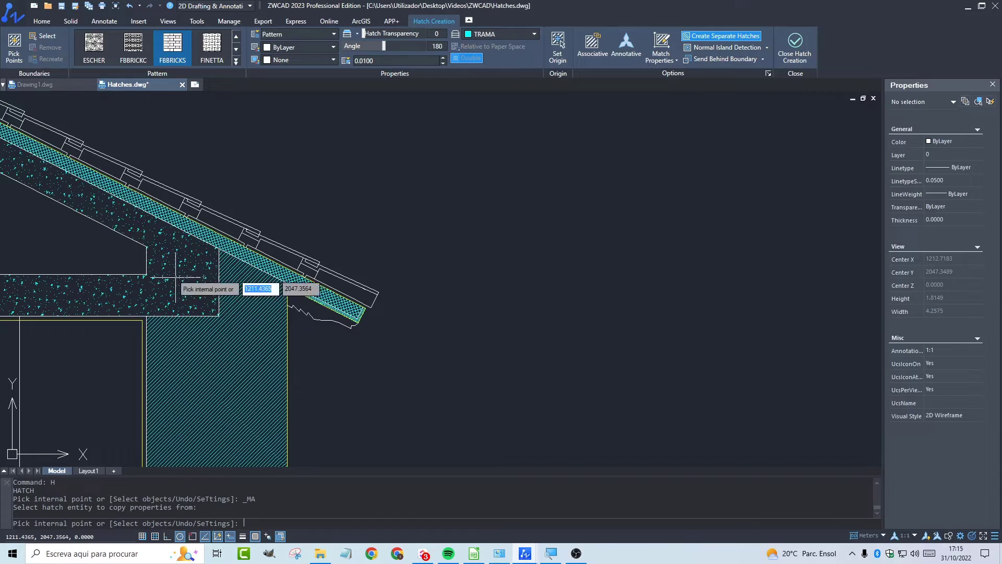
Fill the roof frame of the right house section with the matched hatch settings, angle 180 and scale 0.01, and finish creating it
{"action": "scroll", "coordinate": [469, 195], "scroll_direction": "down", "scroll_amount": 4}
{"action": "middle_click_drag", "start_coordinate": [642, 235], "coordinate": [338, 218]}
{"action": "scroll", "coordinate": [496, 191], "scroll_direction": "up", "scroll_amount": 1}
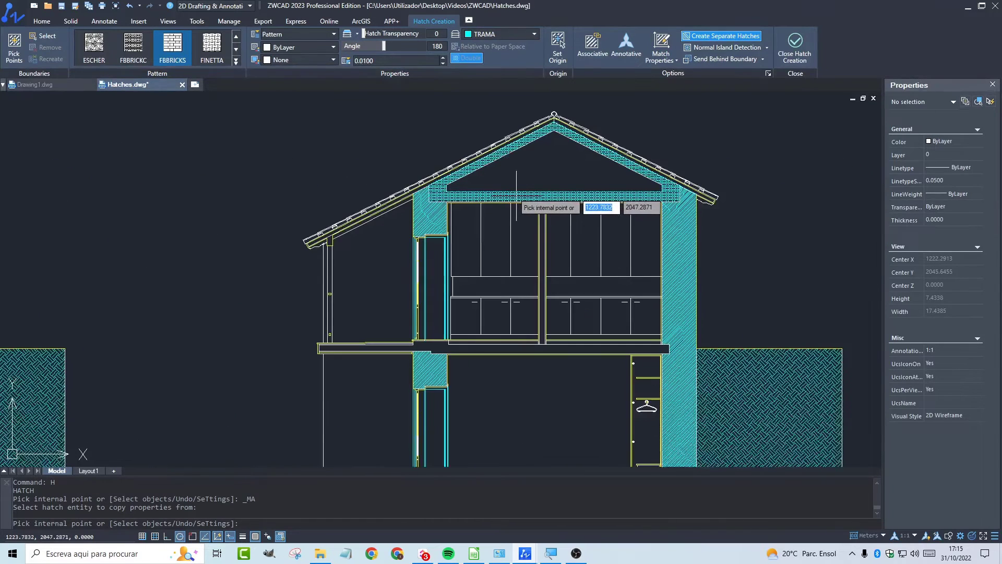
{"action": "scroll", "coordinate": [496, 191], "scroll_direction": "up", "scroll_amount": 2}
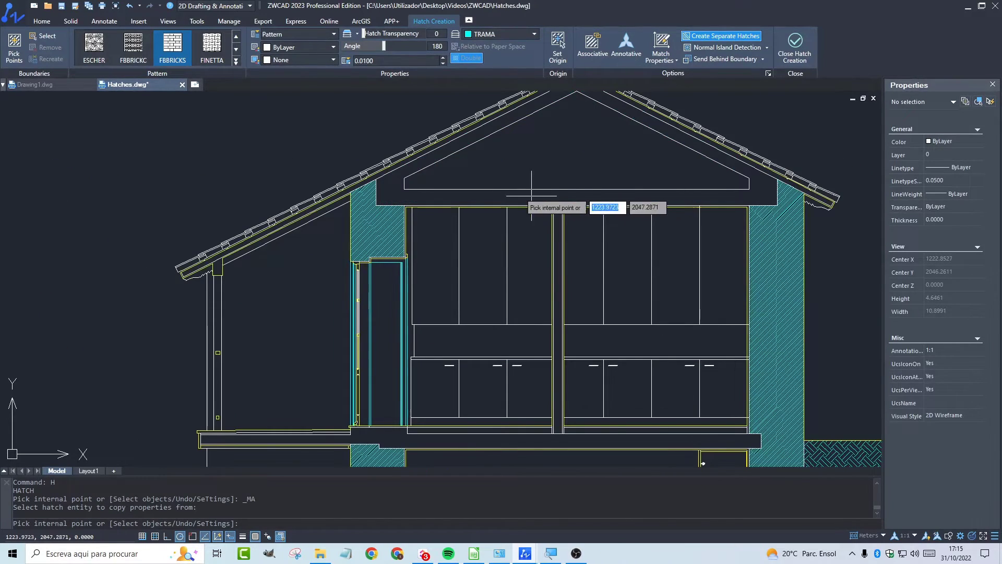
{"action": "scroll", "coordinate": [473, 201], "scroll_direction": "down", "scroll_amount": 2}
{"action": "left_click", "coordinate": [515, 210]}
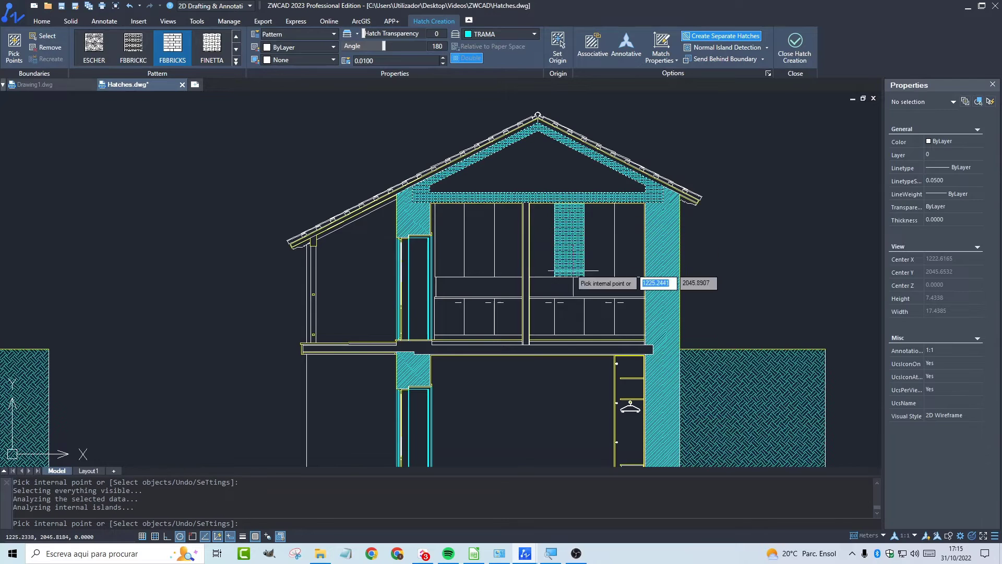
{"action": "left_click", "coordinate": [532, 178]}
{"action": "right_click", "coordinate": [535, 179]}
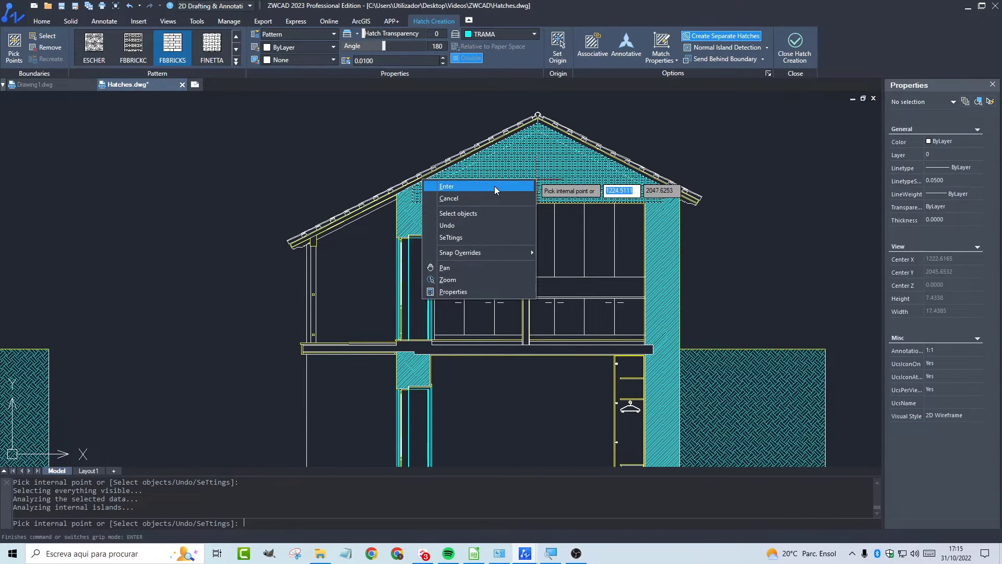
{"action": "left_click", "coordinate": [493, 185]}
Change the pattern of the right house section's roof-frame hatch to AR-CONC and end the hatch editing
{"action": "scroll", "coordinate": [638, 223], "scroll_direction": "up", "scroll_amount": 4}
{"action": "left_click", "coordinate": [638, 223]}
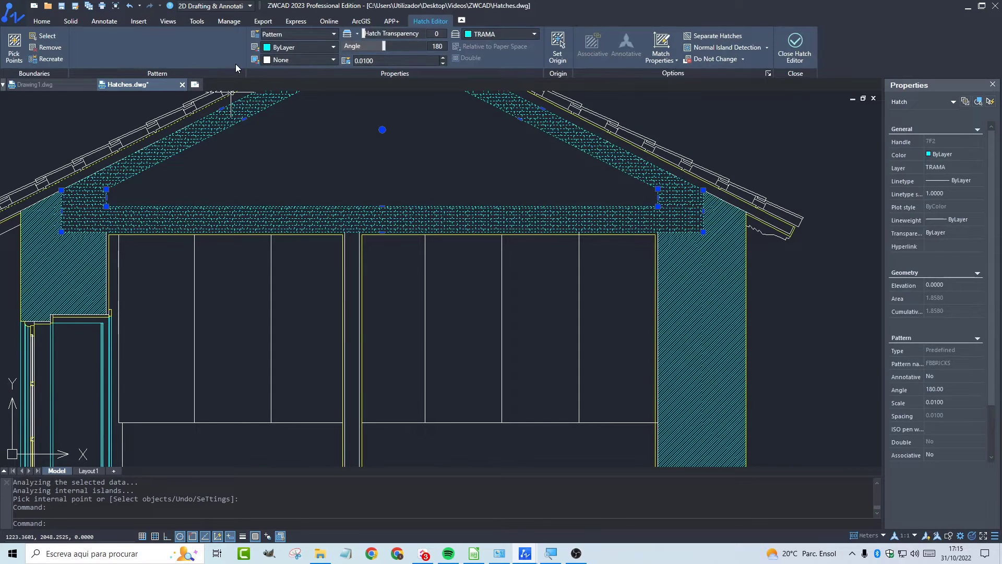
{"action": "left_click", "coordinate": [236, 62]}
{"action": "scroll", "coordinate": [208, 136], "scroll_direction": "down", "scroll_amount": 2}
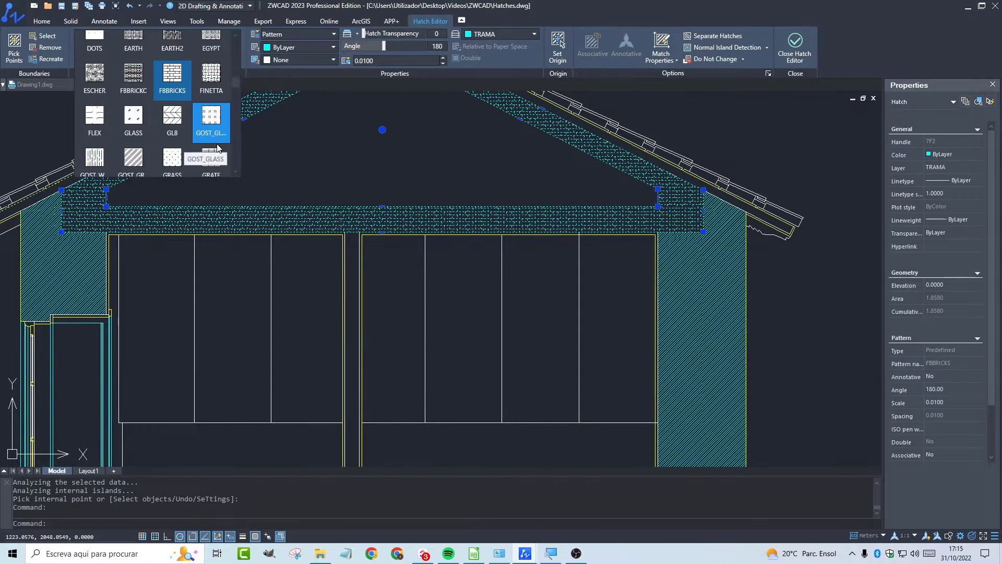
{"action": "scroll", "coordinate": [213, 140], "scroll_direction": "up", "scroll_amount": 4}
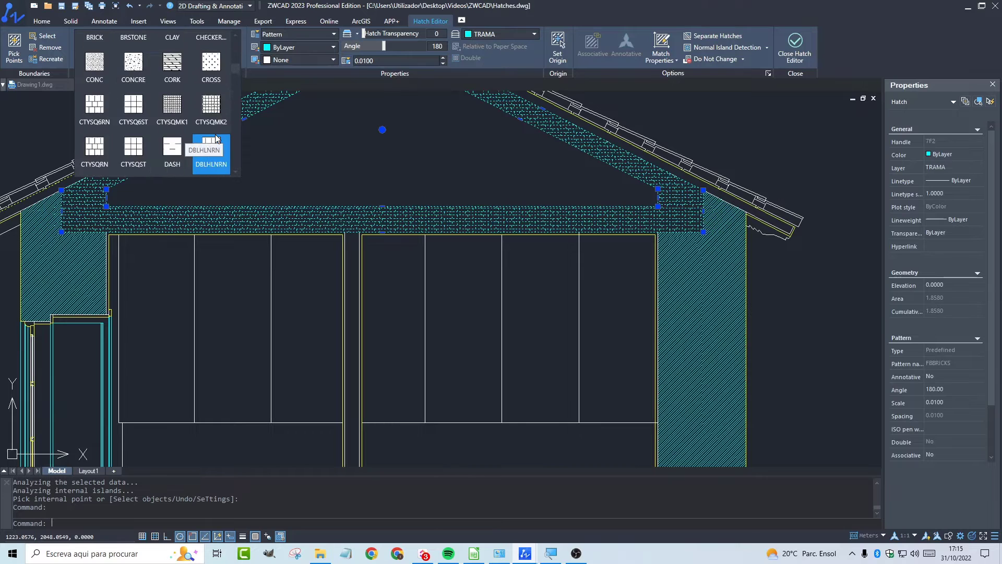
{"action": "scroll", "coordinate": [214, 137], "scroll_direction": "up", "scroll_amount": 1}
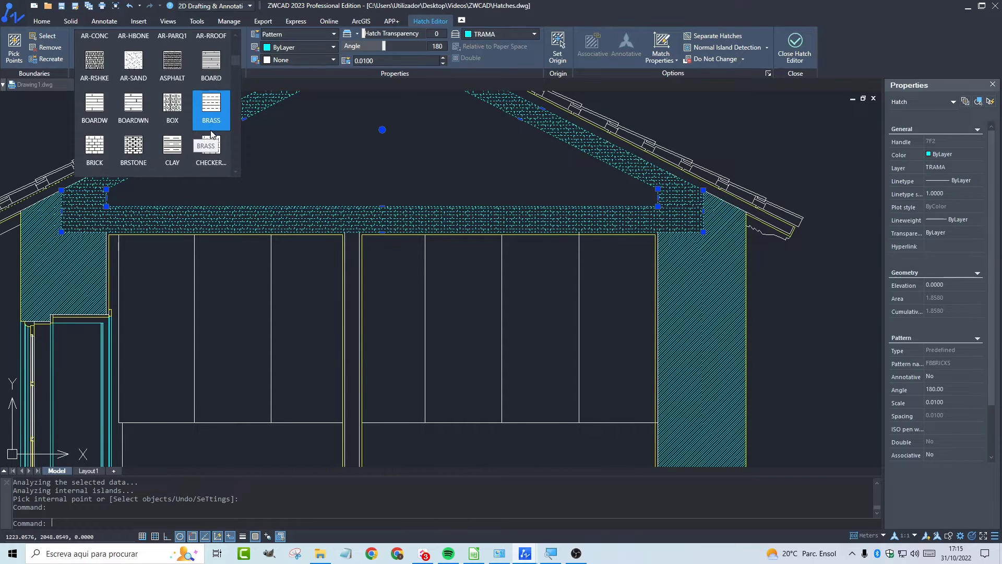
{"action": "left_click", "coordinate": [99, 52]}
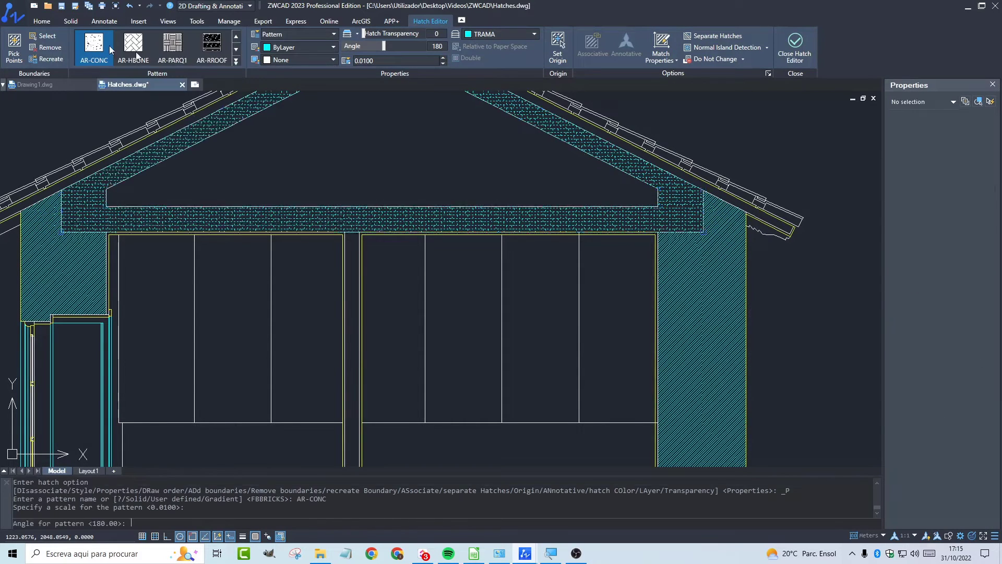
{"action": "left_click", "coordinate": [443, 181]}
{"action": "key", "text": "Escape"}
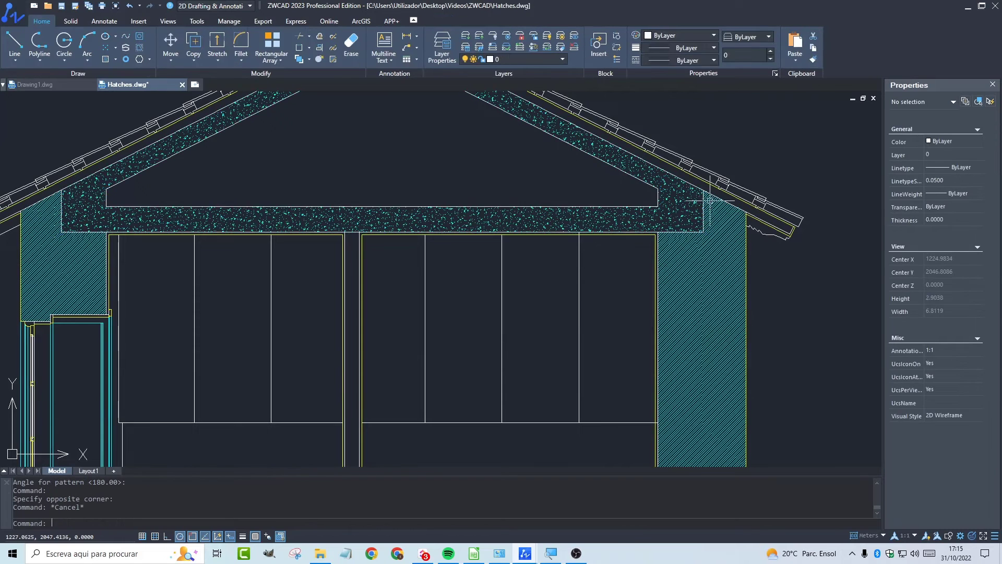
Hatch the intermediate and ground-floor slabs of the right house section, matching properties from its AR-CONC roof-frame hatch
{"action": "scroll", "coordinate": [620, 230], "scroll_direction": "up", "scroll_amount": 6}
{"action": "scroll", "coordinate": [606, 229], "scroll_direction": "down", "scroll_amount": 8}
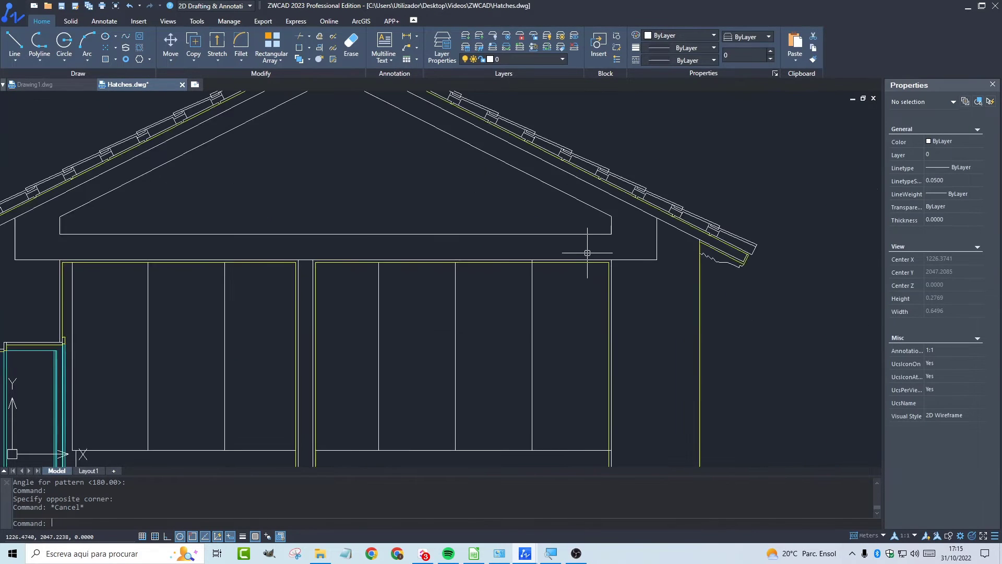
{"action": "middle_click_drag", "start_coordinate": [587, 195], "coordinate": [592, 147]}
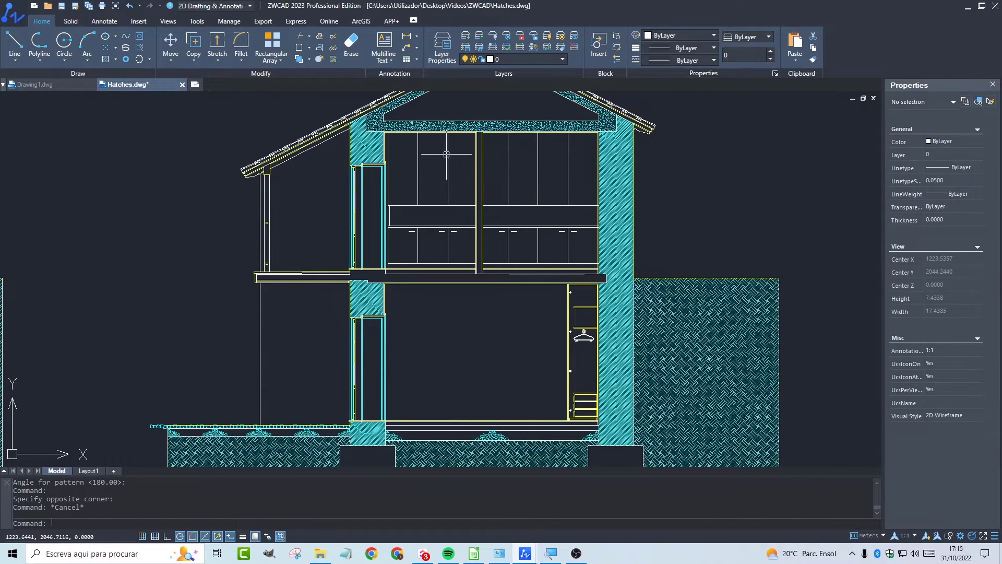
{"action": "type", "text": "h"}
{"action": "key", "text": "Return"}
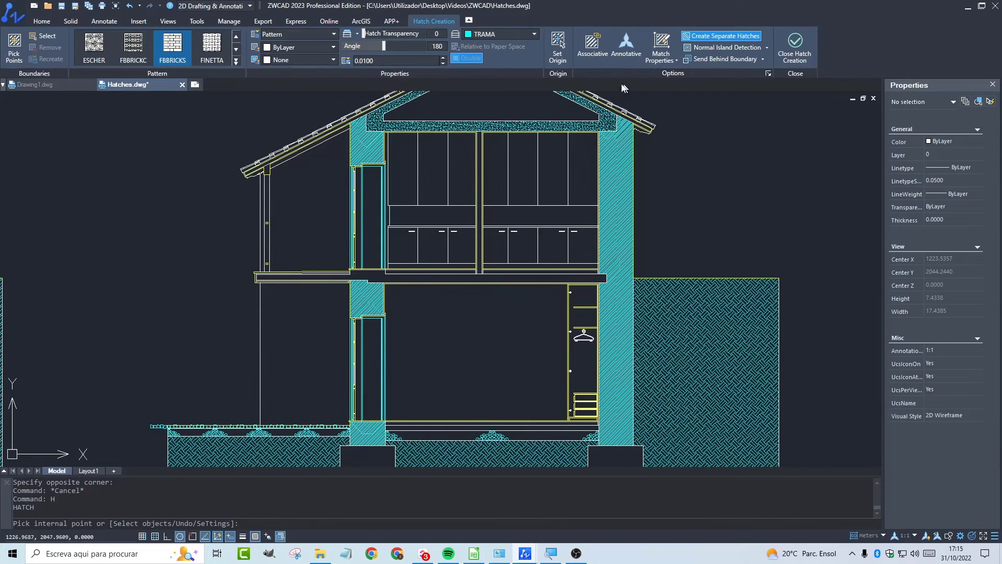
{"action": "left_click", "coordinate": [661, 48]}
{"action": "left_click", "coordinate": [605, 126]}
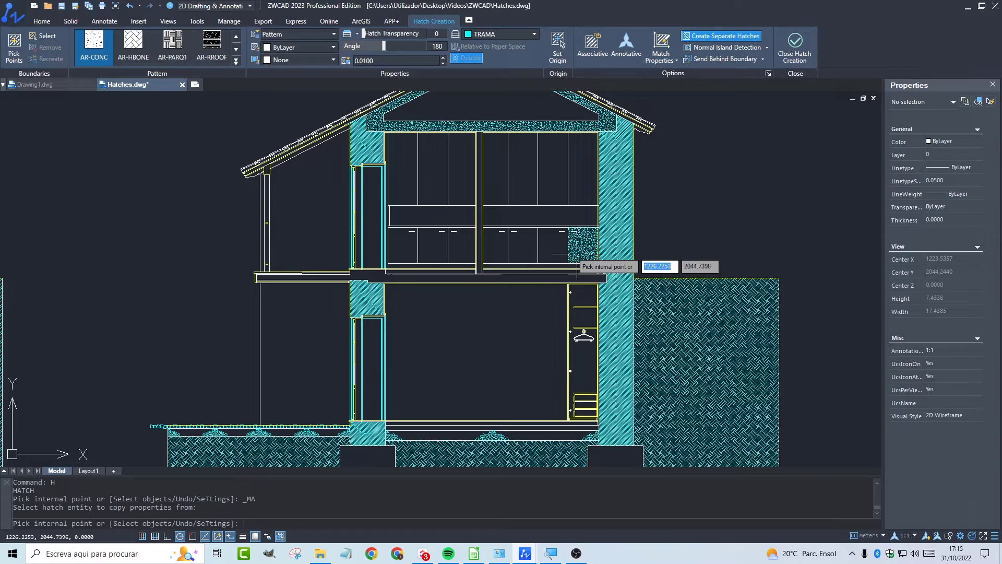
{"action": "left_click", "coordinate": [552, 277]}
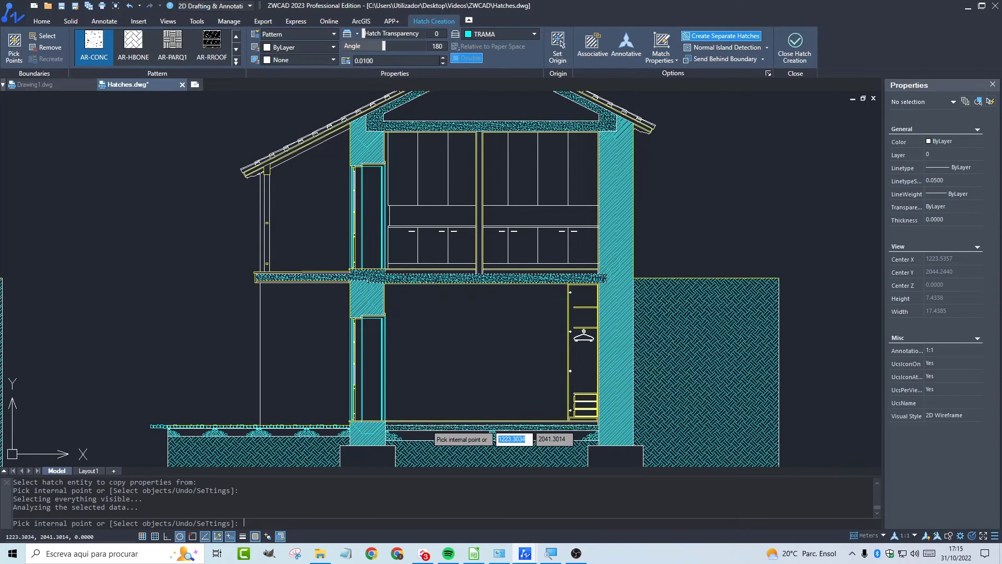
{"action": "left_click", "coordinate": [448, 422]}
{"action": "right_click", "coordinate": [669, 225]}
{"action": "left_click", "coordinate": [616, 233]}
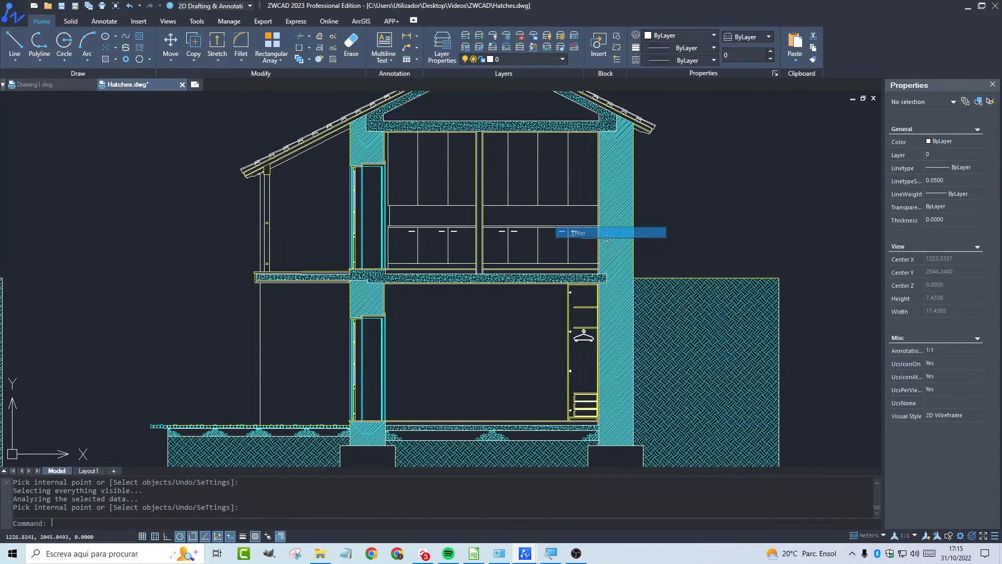
Start a new hatch, open its Hatch settings dialog, and expand and collapse the additional options
{"action": "scroll", "coordinate": [536, 277], "scroll_direction": "down", "scroll_amount": 2}
{"action": "mouse_move", "coordinate": [479, 303]}
{"action": "middle_mouse_down"}
{"action": "mouse_move", "coordinate": [566, 307]}
{"action": "mouse_move", "coordinate": [547, 278]}
{"action": "middle_mouse_up"}
{"action": "scroll", "coordinate": [559, 305], "scroll_direction": "up", "scroll_amount": 3}
{"action": "scroll", "coordinate": [559, 304], "scroll_direction": "down", "scroll_amount": 3}
{"action": "scroll", "coordinate": [544, 279], "scroll_direction": "up", "scroll_amount": 2}
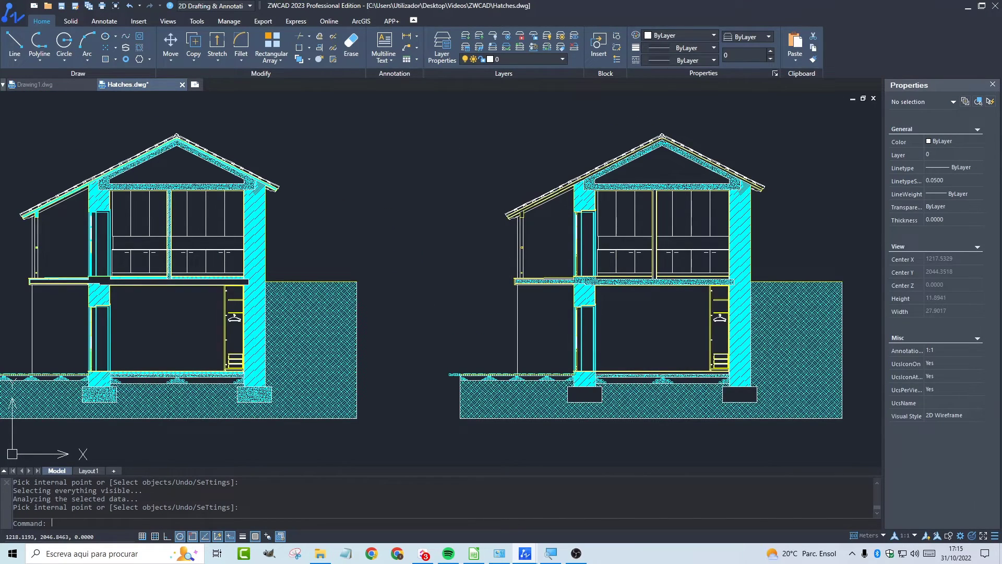
{"action": "middle_click", "coordinate": [460, 200]}
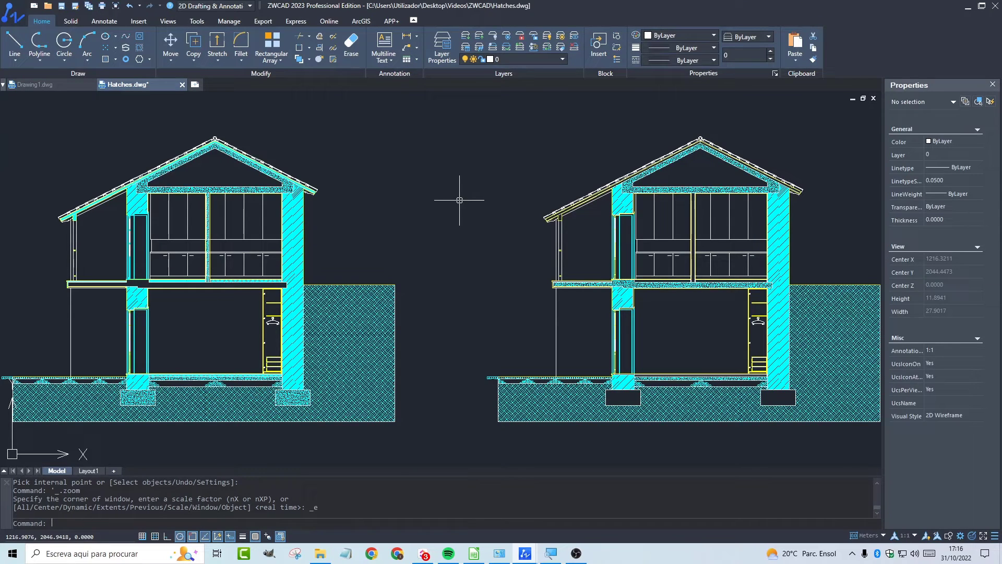
{"action": "type", "text": "H"}
{"action": "key", "text": "Return"}
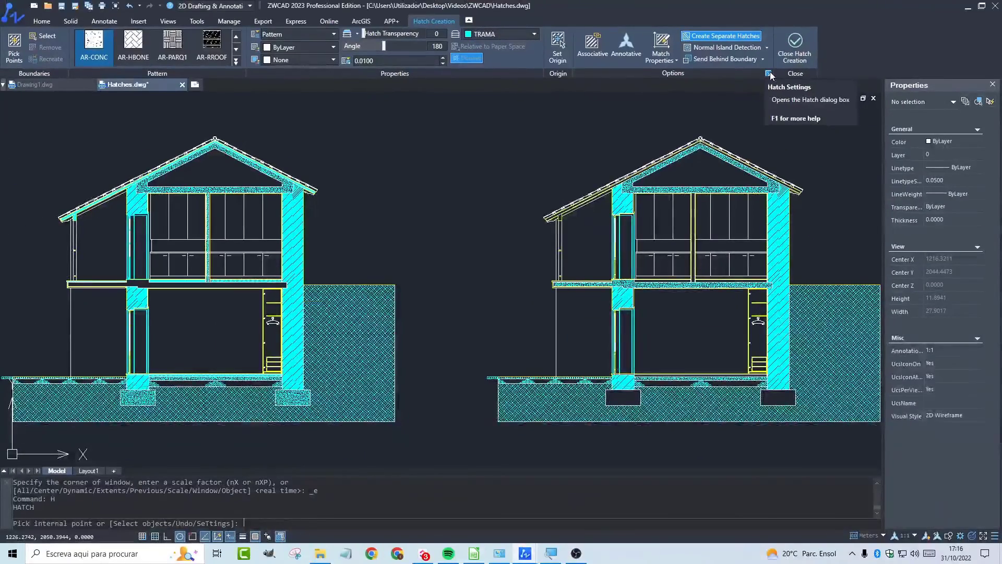
{"action": "left_click", "coordinate": [802, 65]}
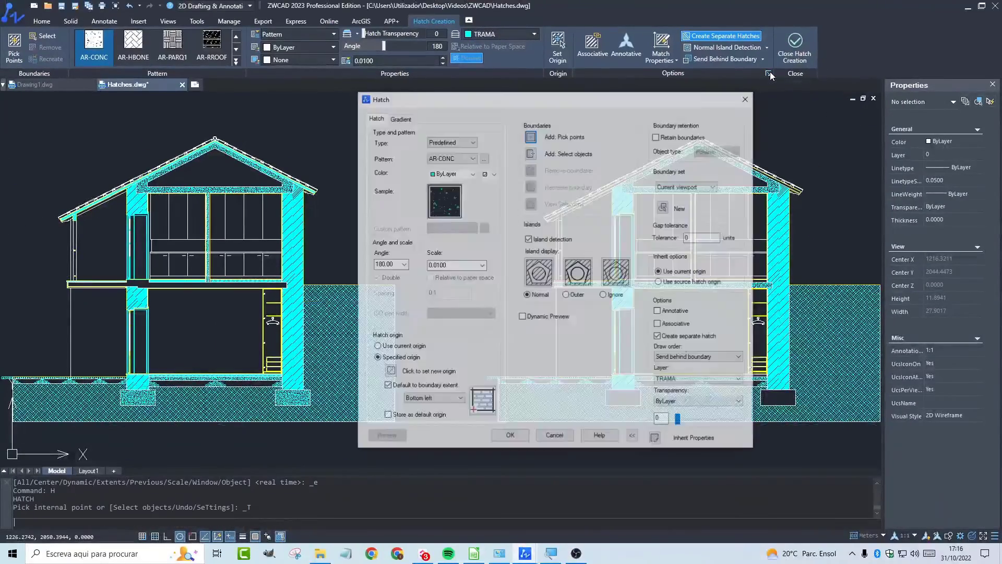
{"action": "left_click", "coordinate": [632, 437]}
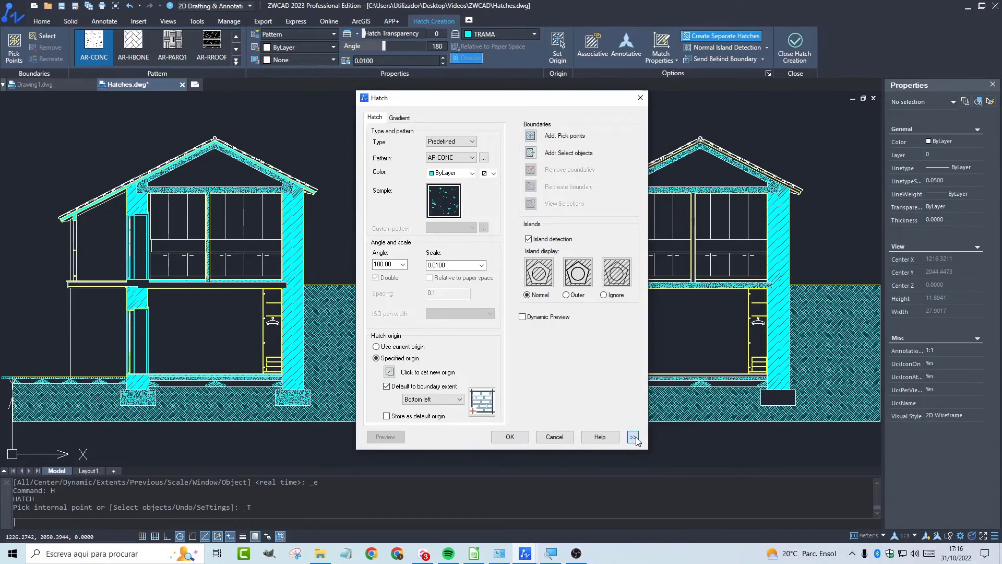
{"action": "left_click", "coordinate": [632, 437]}
{"action": "left_click", "coordinate": [632, 437]}
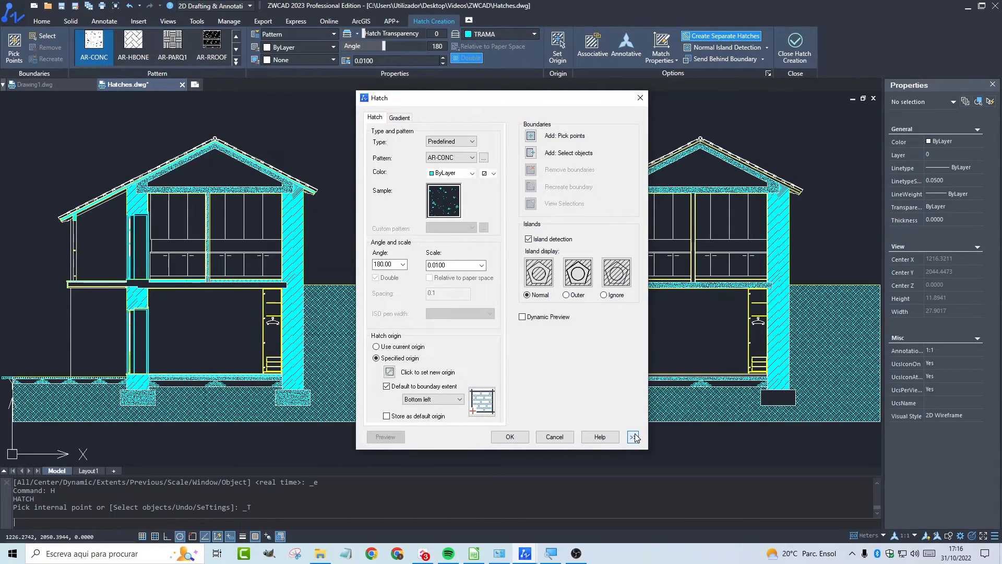